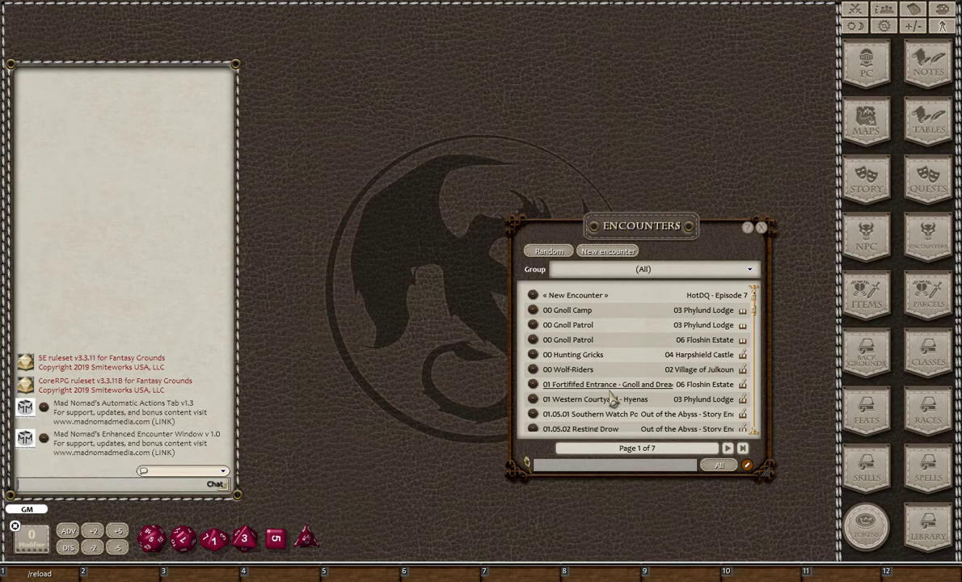
# Step: Create a new blank encounter and place its window beside the Encounters list
pyautogui.scroll(-10, 611, 380)
pyautogui.scroll(5, 607, 379)
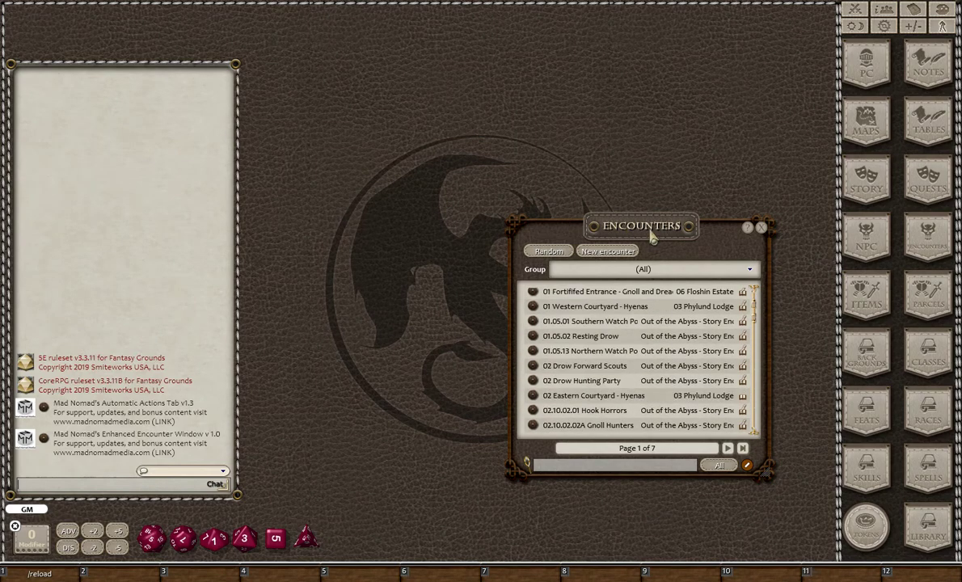
pyautogui.moveTo(608, 226); pyautogui.dragTo(570, 175)
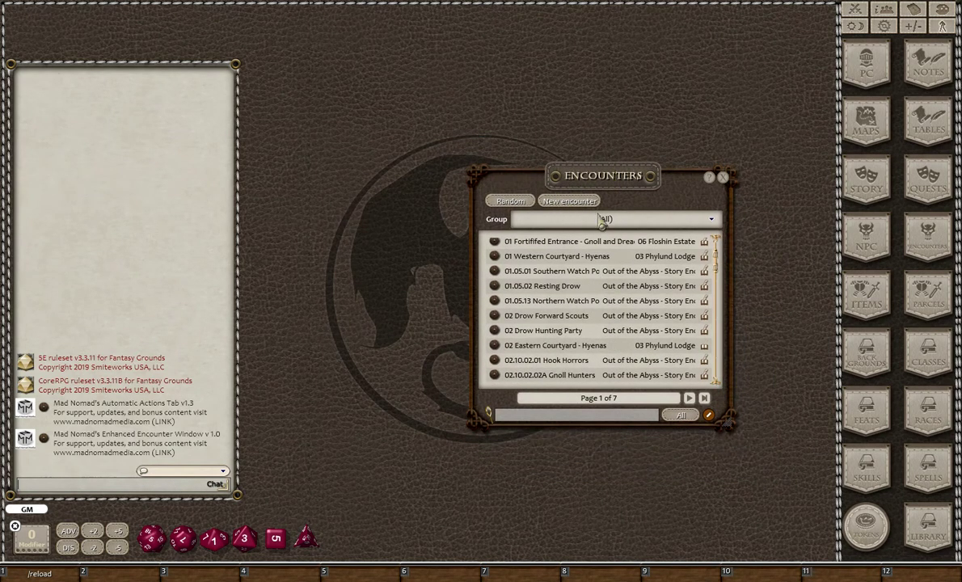
pyautogui.moveTo(644, 185); pyautogui.dragTo(637, 171)
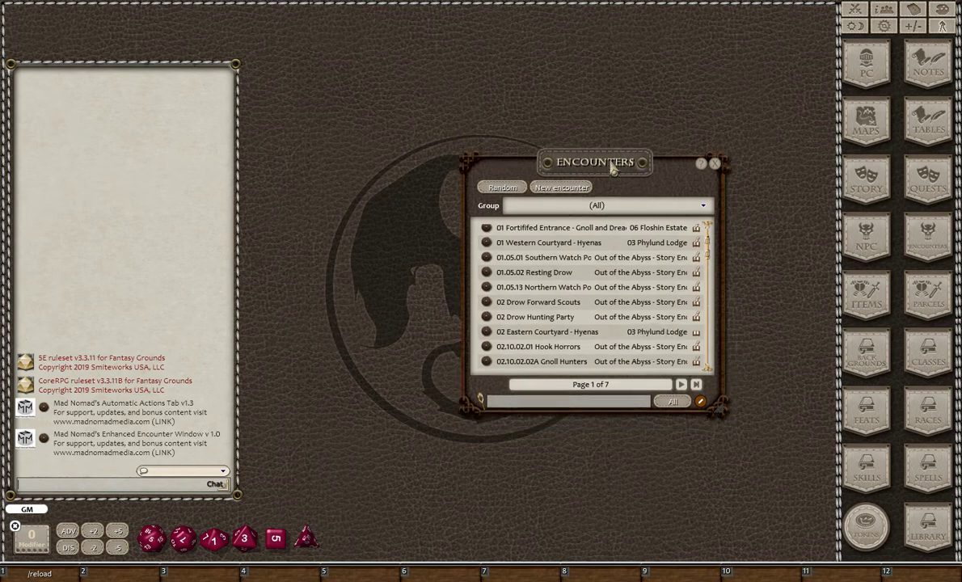
pyautogui.click(559, 185)
pyautogui.moveTo(420, 274); pyautogui.dragTo(333, 234)
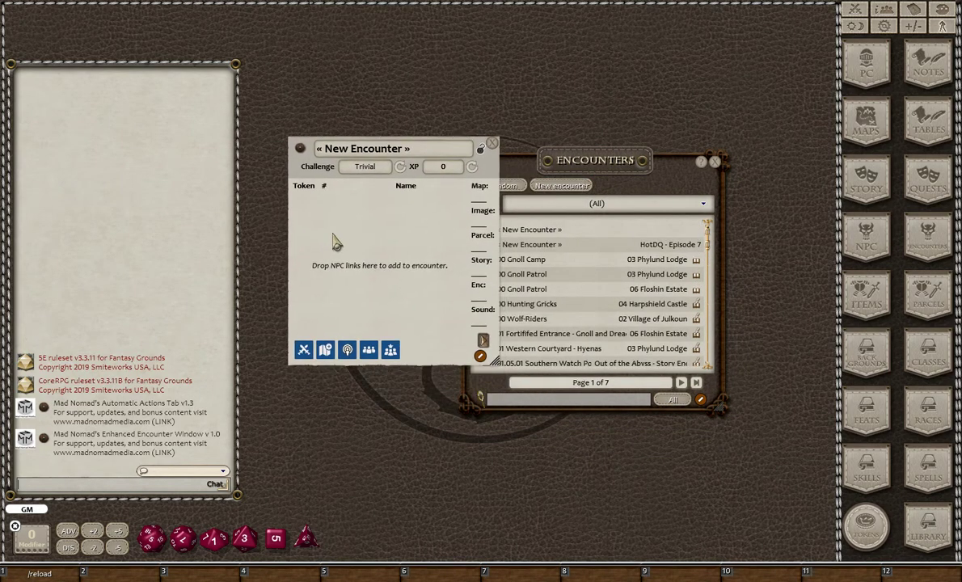
pyautogui.moveTo(623, 156); pyautogui.dragTo(691, 158)
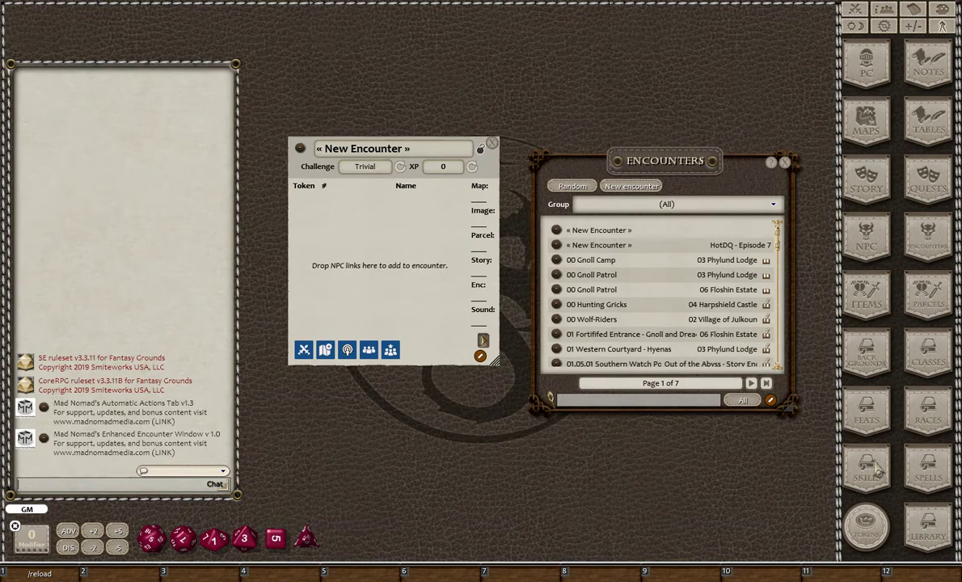
# Step: Open the existing encounter from the HotDQ - Episode 7 group and arrange it below the blank encounter, with the Encounters list alongside
pyautogui.click(771, 402)
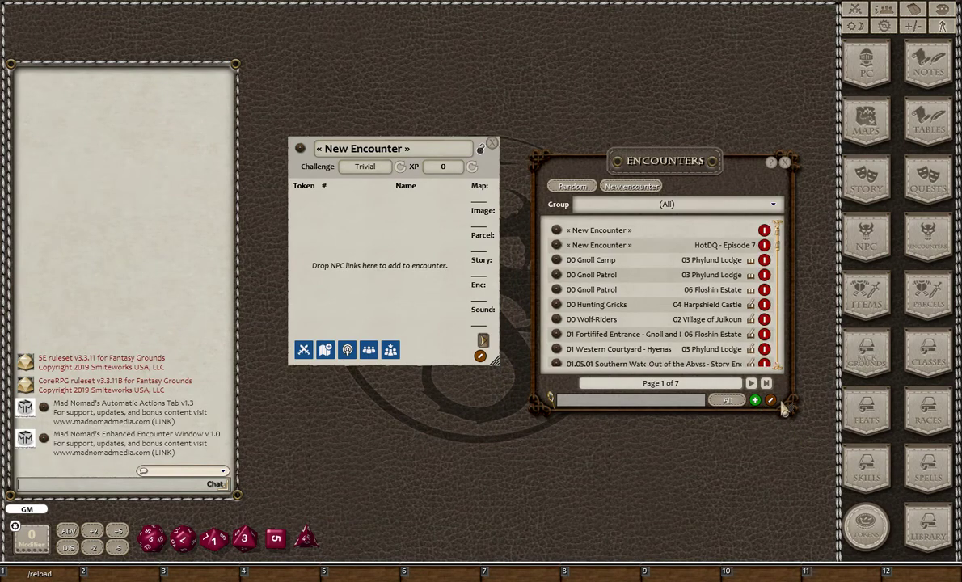
pyautogui.click(773, 402)
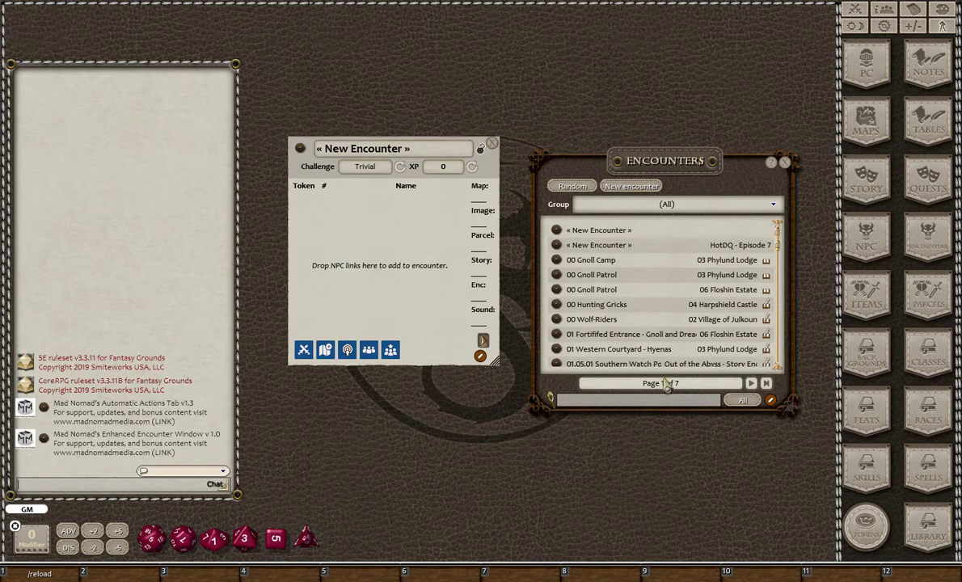
pyautogui.click(599, 245)
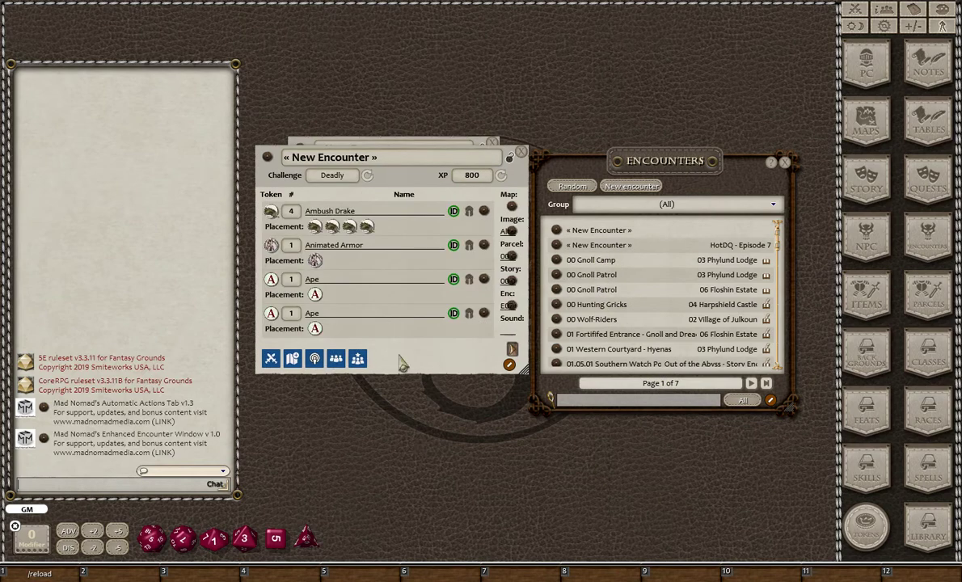
pyautogui.moveTo(402, 366); pyautogui.dragTo(351, 488)
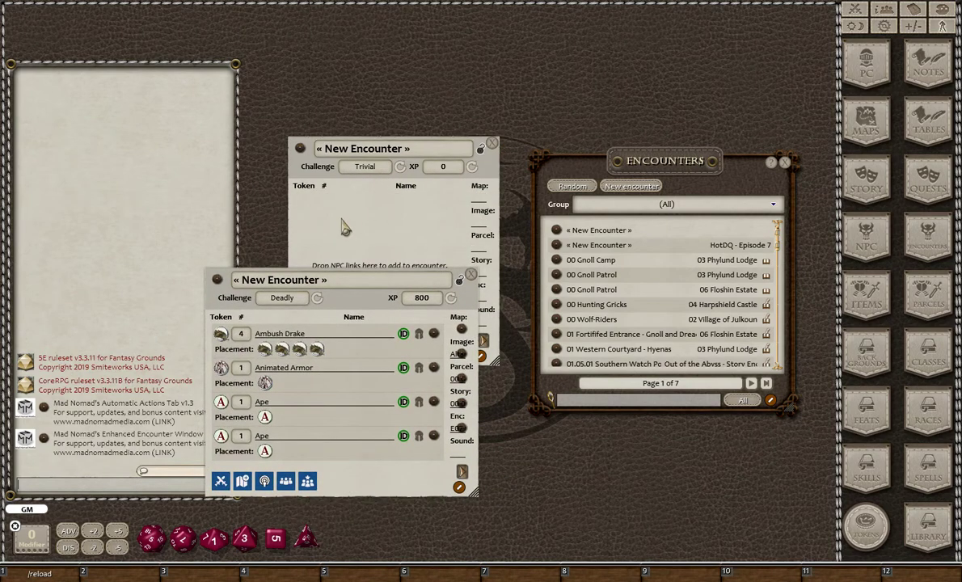
pyautogui.moveTo(339, 217); pyautogui.dragTo(377, 198)
pyautogui.moveTo(682, 153); pyautogui.dragTo(720, 128)
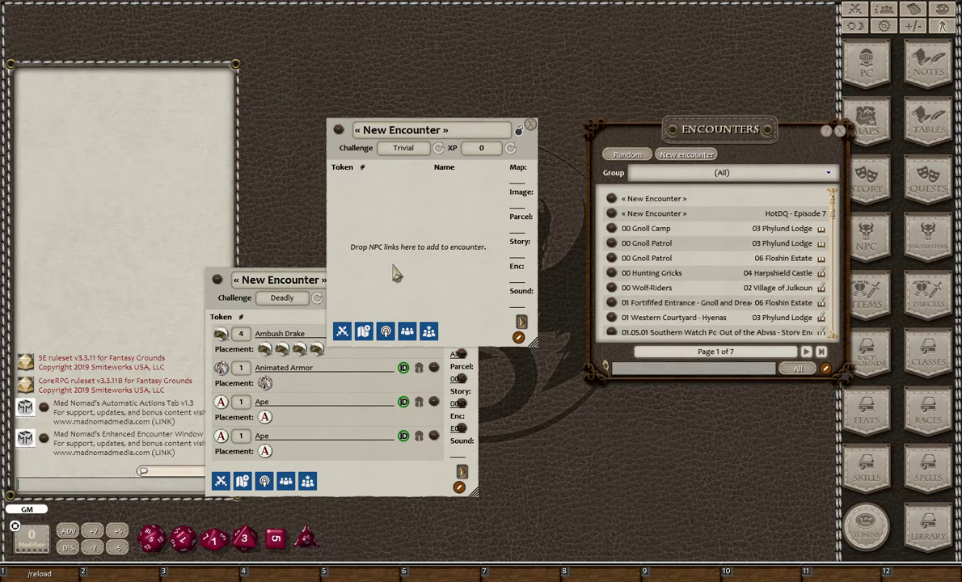
pyautogui.moveTo(399, 234); pyautogui.dragTo(358, 209)
# Step: Expand the blank encounter's link fields and link a map from the Images & Maps list to its Map field
pyautogui.moveTo(490, 308); pyautogui.dragTo(505, 332)
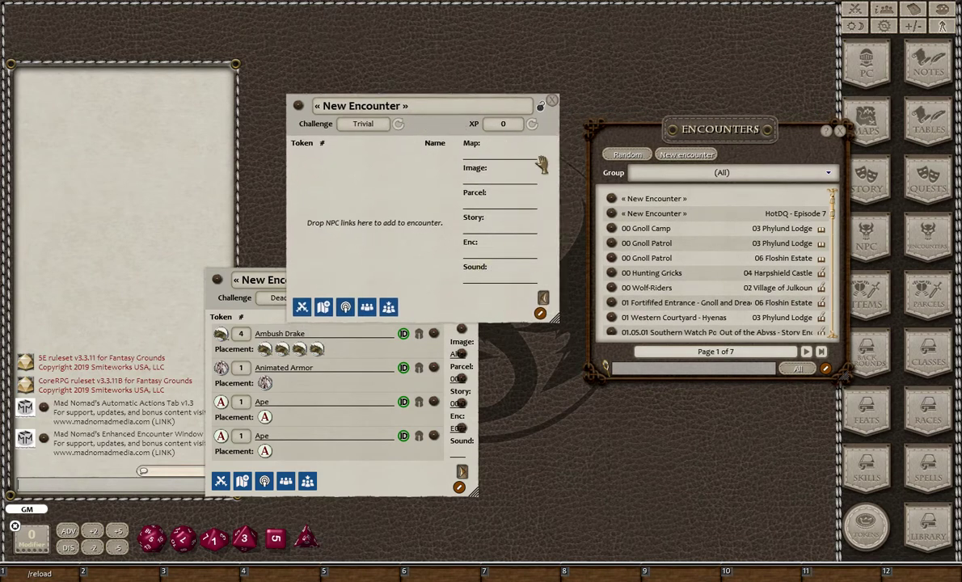
pyautogui.moveTo(499, 314); pyautogui.dragTo(489, 308)
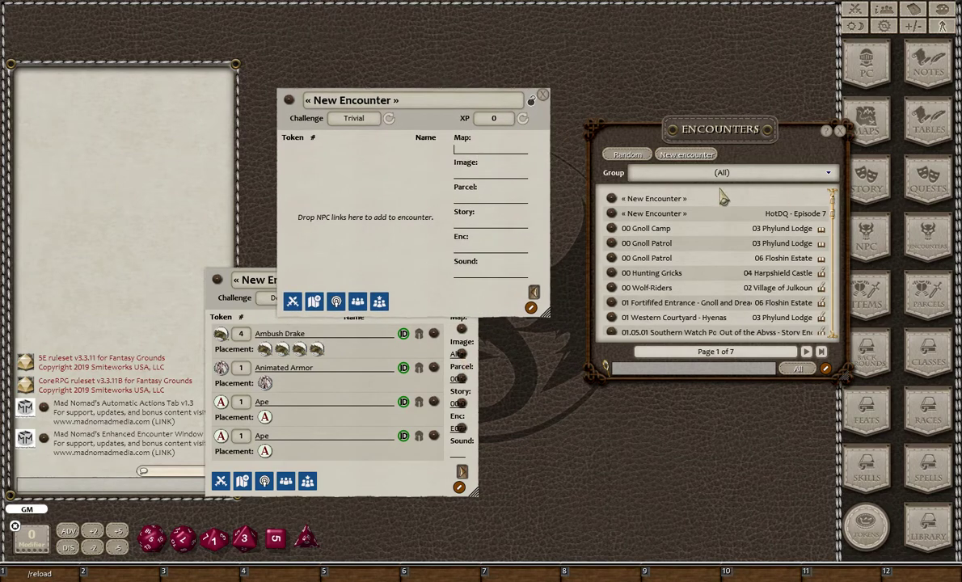
pyautogui.click(867, 129)
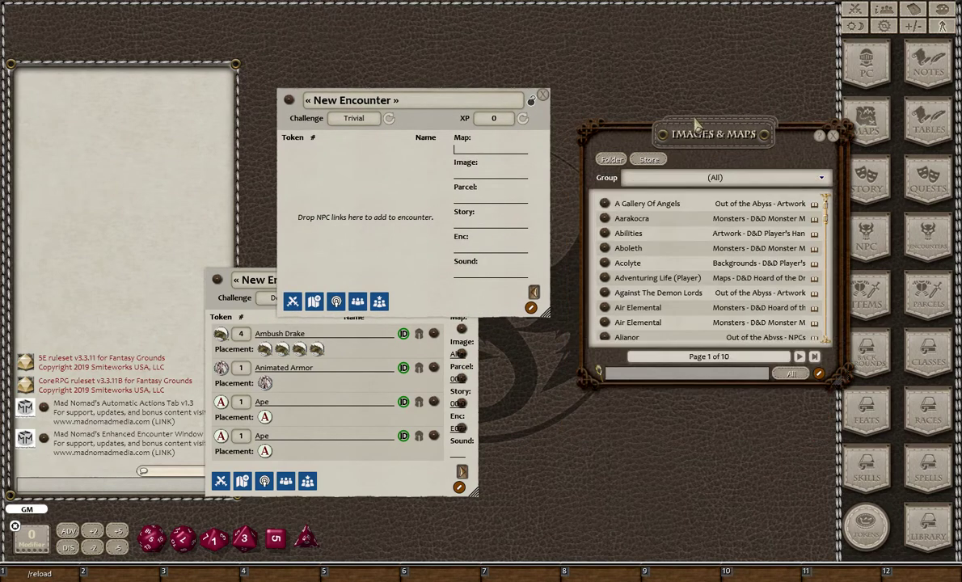
pyautogui.scroll(-1, 613, 202)
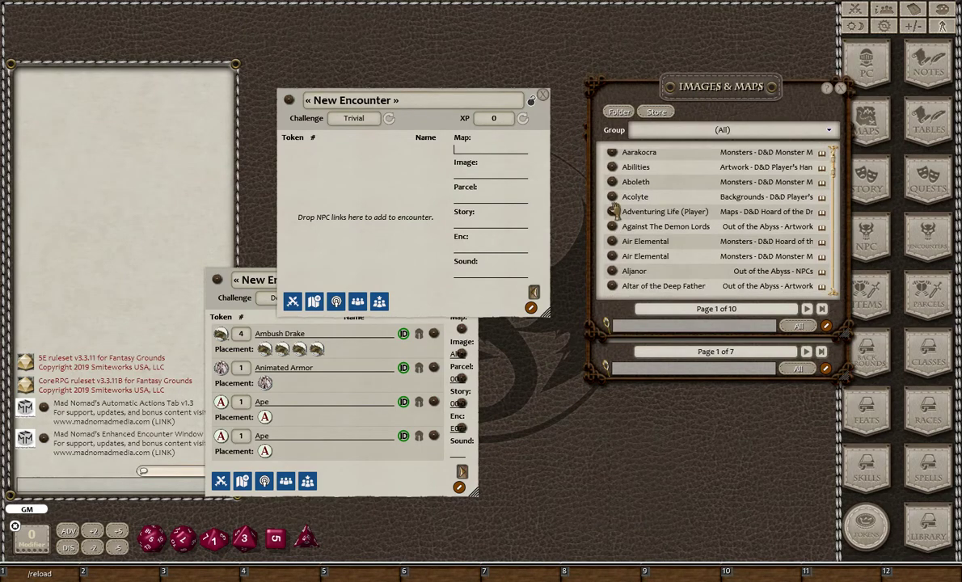
pyautogui.scroll(1, 613, 202)
pyautogui.moveTo(613, 192); pyautogui.dragTo(454, 147)
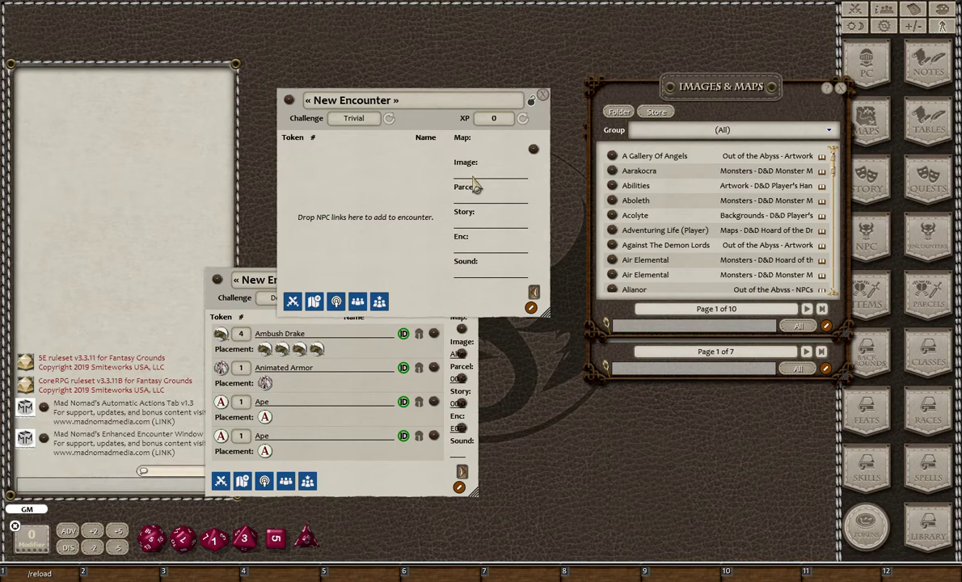
# Step: Link the Abilities image from Images & Maps to the blank encounter's Image field
pyautogui.moveTo(743, 91); pyautogui.dragTo(715, 230)
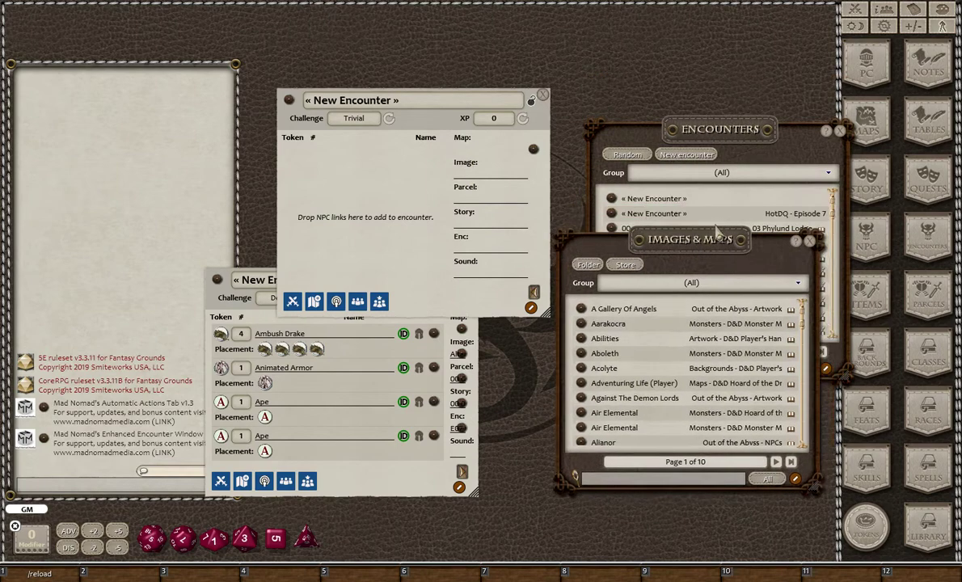
pyautogui.click(886, 136)
pyautogui.click(875, 123)
pyautogui.moveTo(576, 338); pyautogui.dragTo(457, 168)
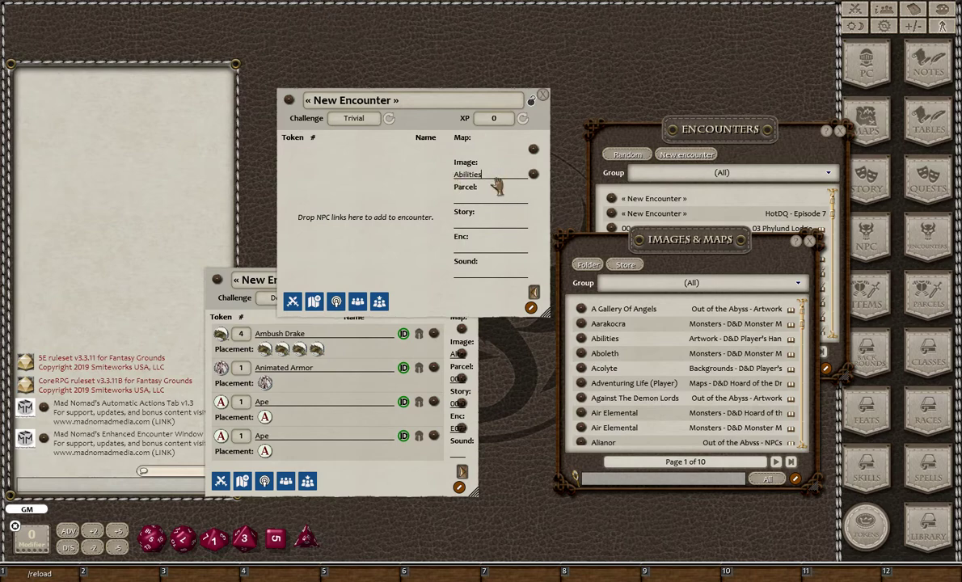
pyautogui.rightClick(535, 178)
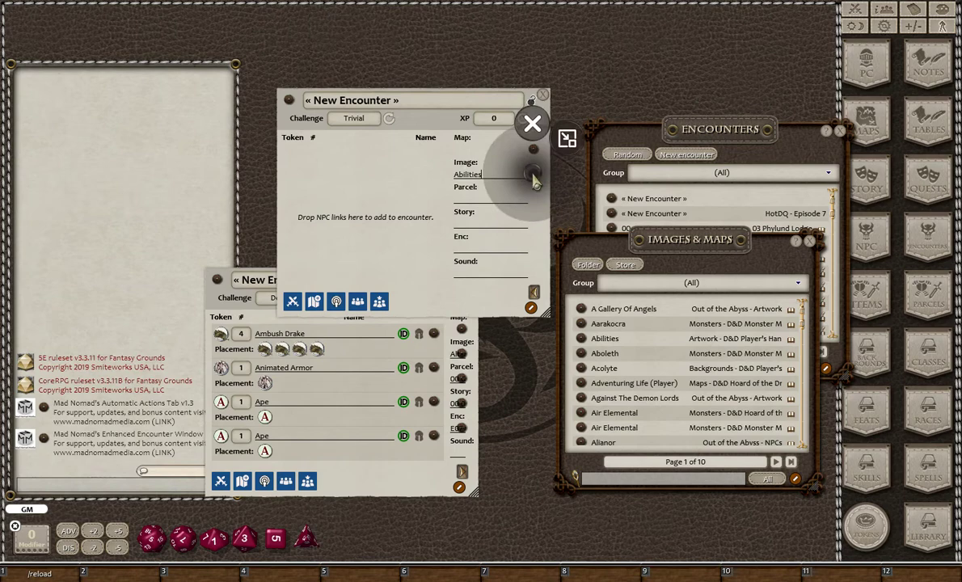
pyautogui.click(538, 175)
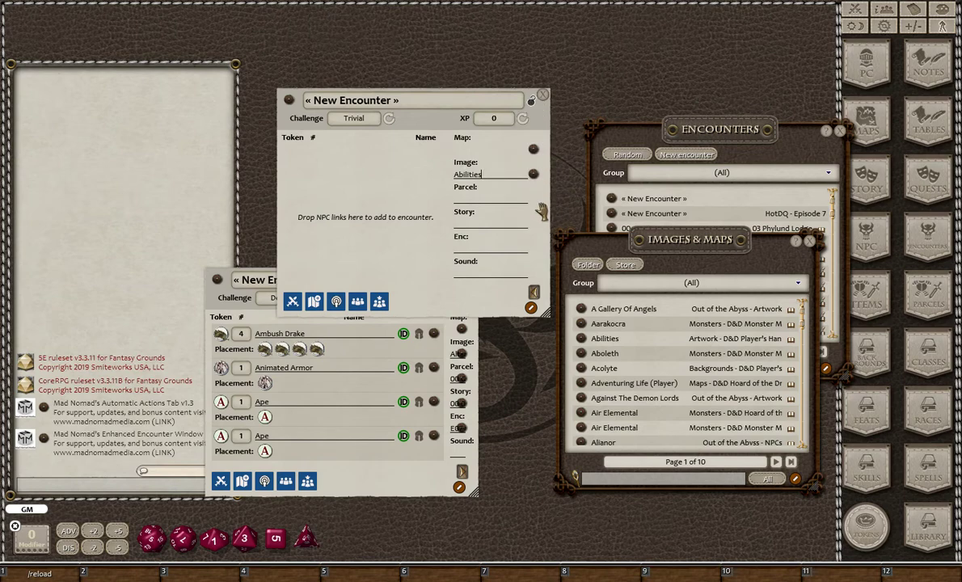
# Step: Rearrange the windows so both lists are accessible, and replace the blank encounter's Image link with Acolyte
pyautogui.moveTo(679, 249); pyautogui.dragTo(678, 302)
pyautogui.moveTo(722, 137); pyautogui.dragTo(700, 47)
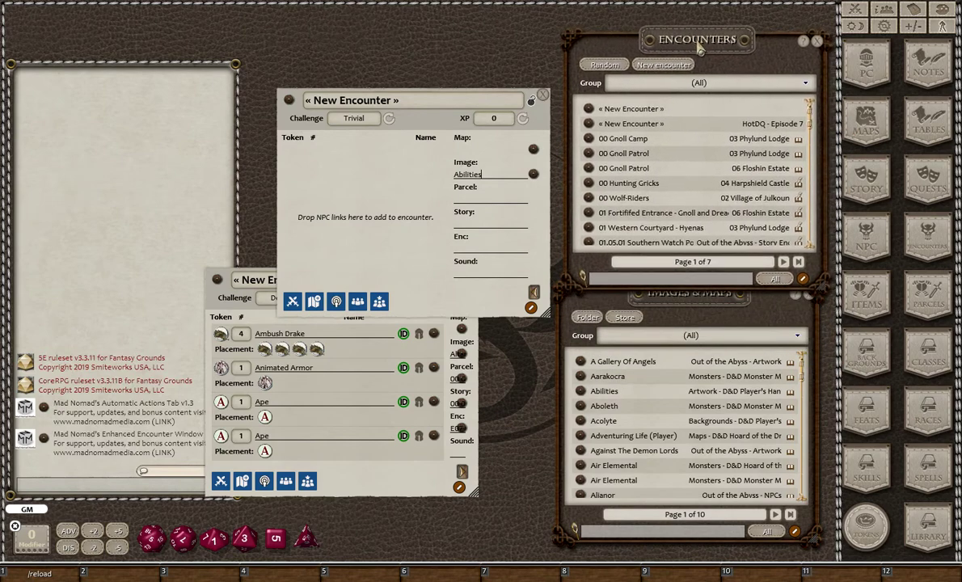
pyautogui.moveTo(420, 121)
pyautogui.mouseDown()
pyautogui.moveTo(433, 159)
pyautogui.moveTo(434, 101)
pyautogui.moveTo(455, 120)
pyautogui.moveTo(429, 110)
pyautogui.mouseUp()
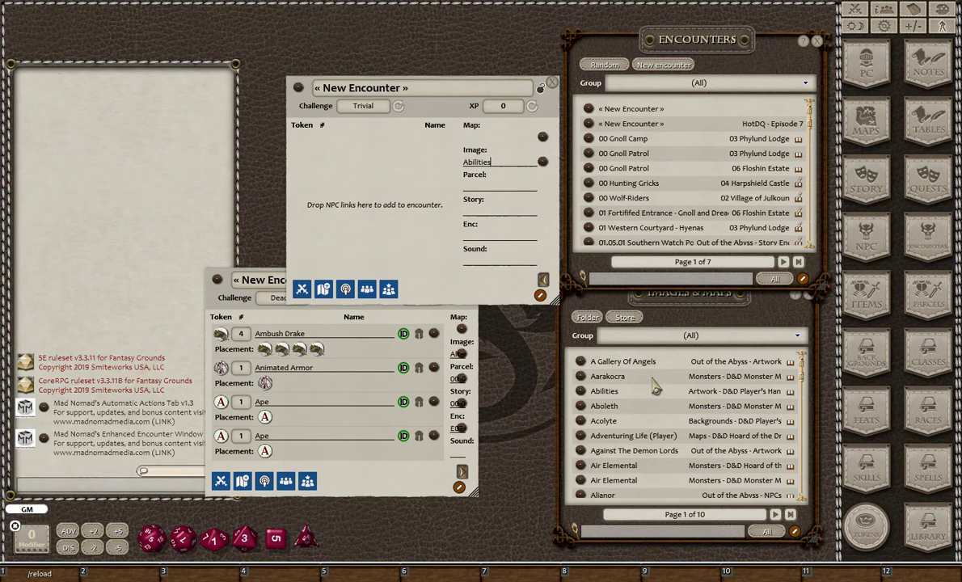
pyautogui.moveTo(581, 424); pyautogui.dragTo(509, 165)
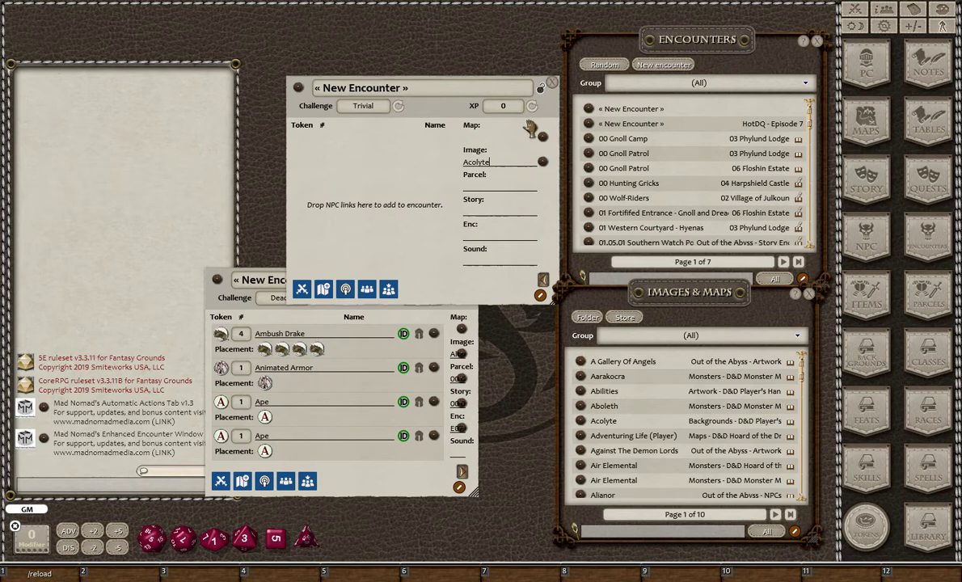
# Step: Try Abilities and Aboleth as the blank encounter's Map link, collapsing and re-expanding the link fields
pyautogui.click(545, 281)
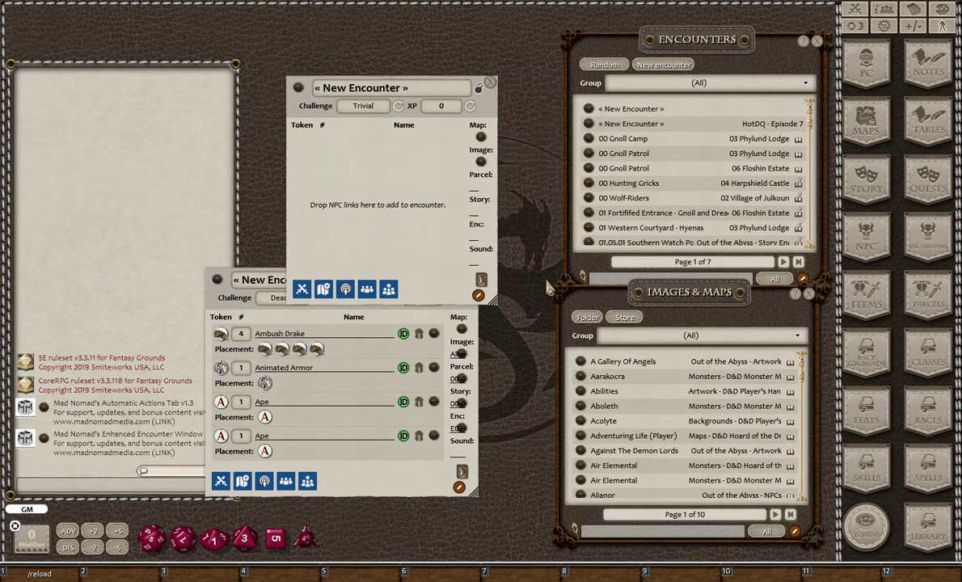
pyautogui.click(484, 281)
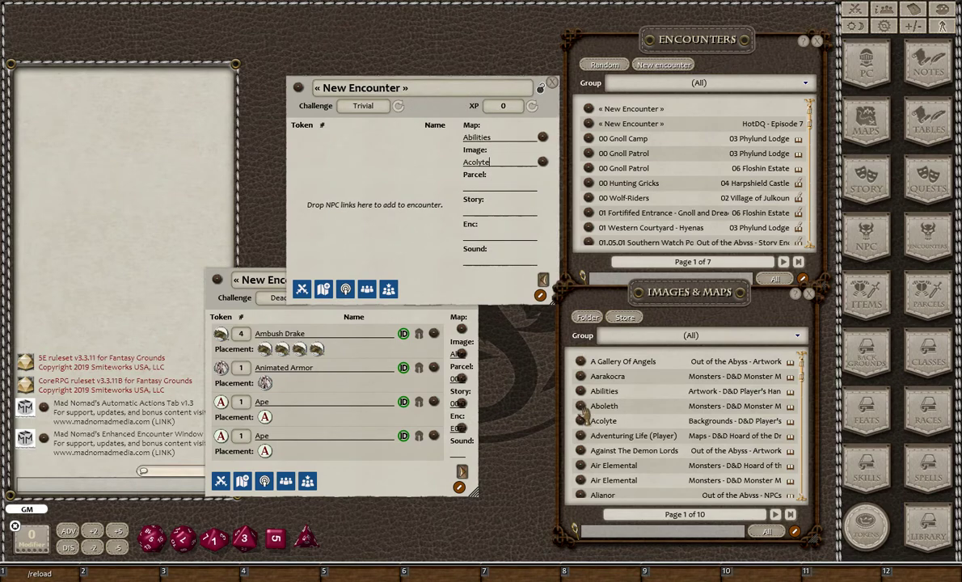
pyautogui.moveTo(498, 136); pyautogui.dragTo(486, 133)
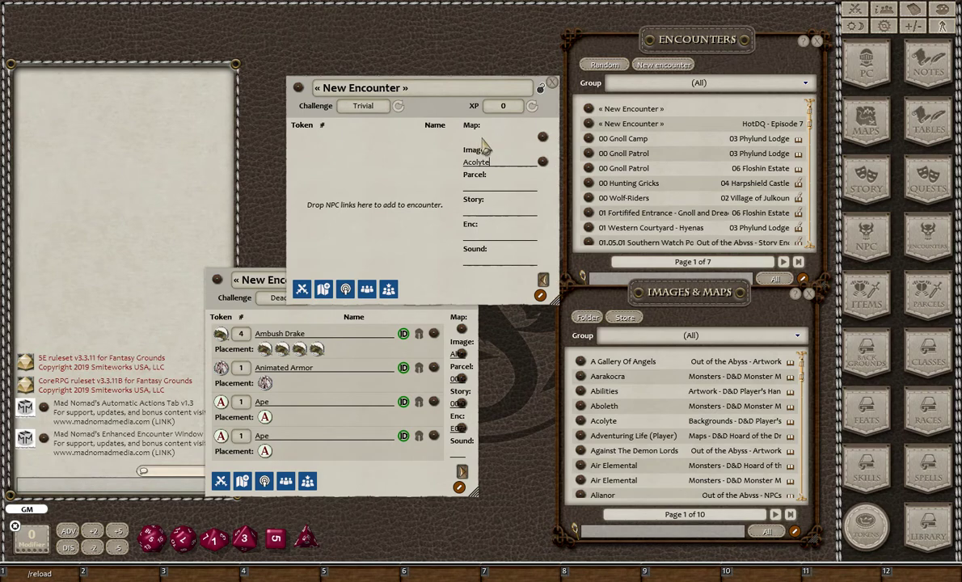
pyautogui.moveTo(483, 148); pyautogui.dragTo(467, 143)
pyautogui.moveTo(530, 291); pyautogui.dragTo(491, 281)
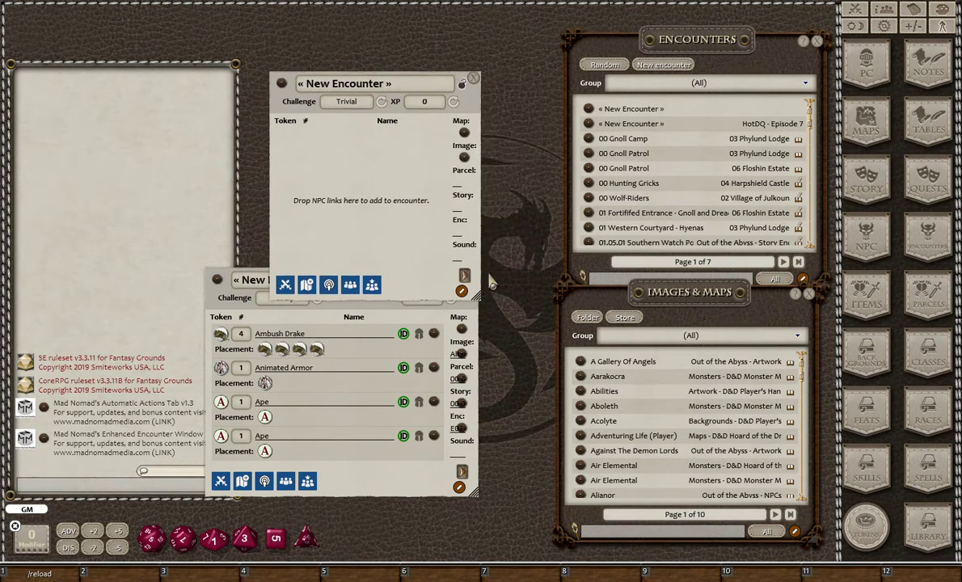
pyautogui.click(466, 277)
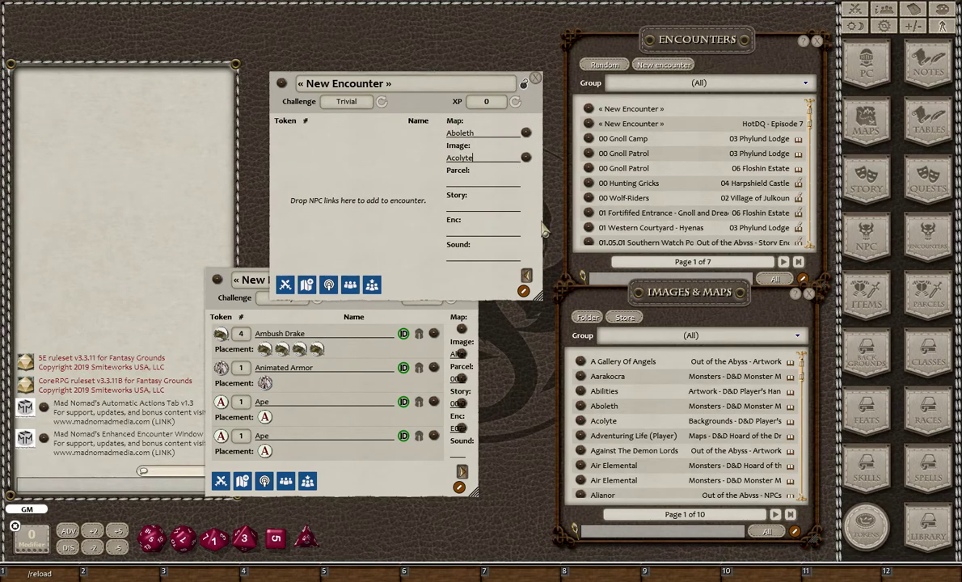
# Step: Set the blank encounter's Map link to Adventuring Life (Player), view the linked map and close it
pyautogui.click(492, 135)
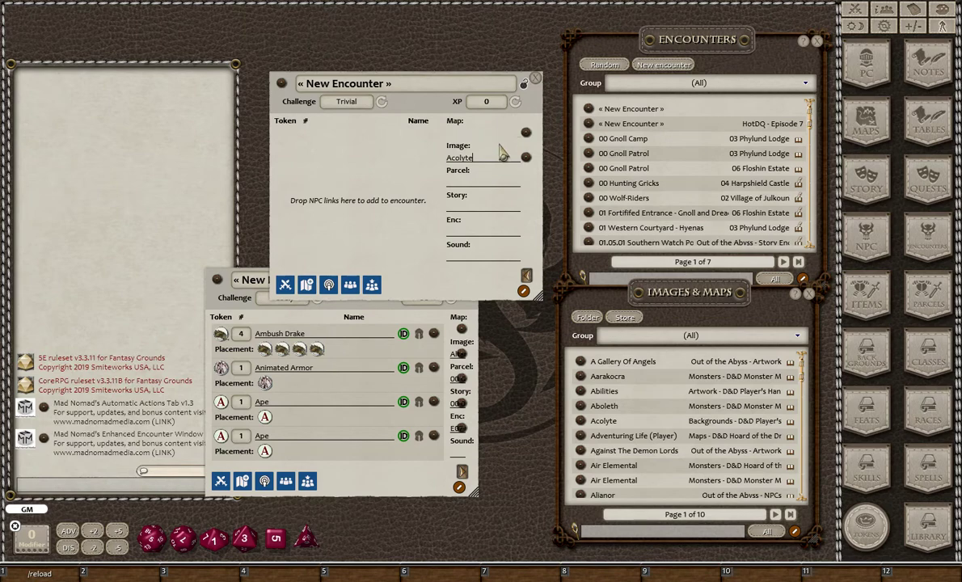
pyautogui.click(526, 133)
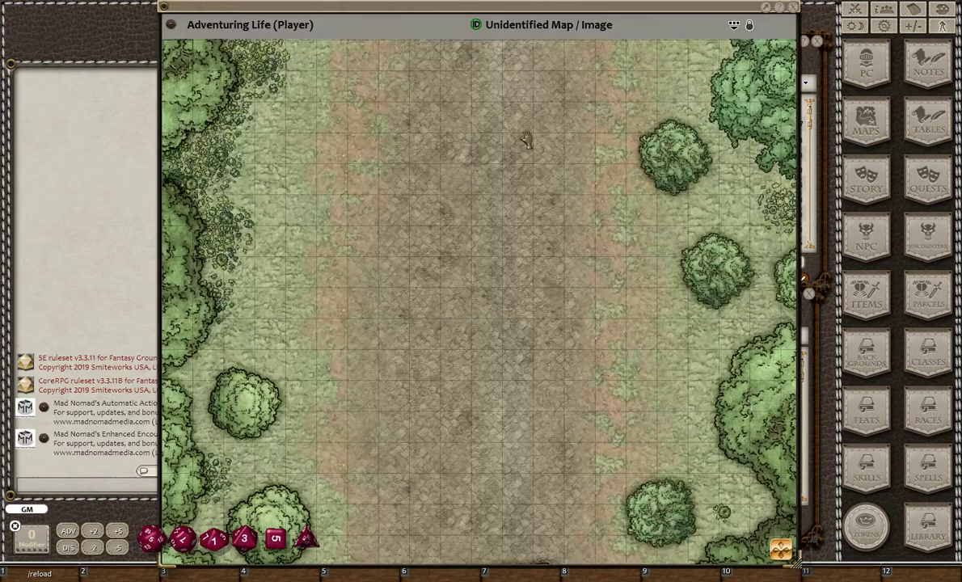
pyautogui.click(793, 7)
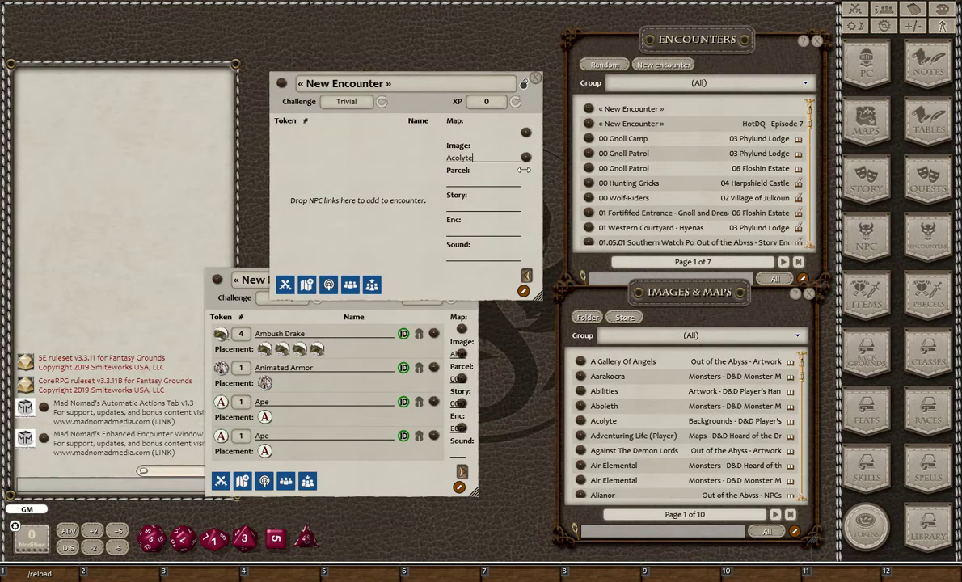
# Step: Go through the blank encounter's empty Parcel, Story and Sound link fields and shift its window slightly upward
pyautogui.click(477, 185)
pyautogui.click(470, 210)
pyautogui.click(458, 259)
pyautogui.moveTo(469, 269)
pyautogui.mouseDown()
pyautogui.moveTo(467, 250)
pyautogui.moveTo(479, 254)
pyautogui.mouseUp()
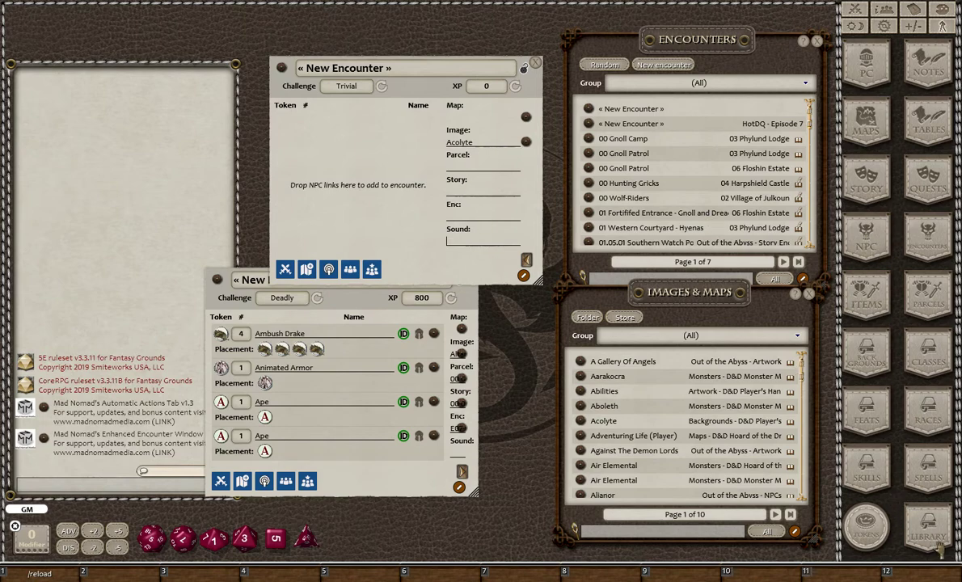
# Step: Look through the Library's record types and modules, and close it
pyautogui.click(941, 549)
pyautogui.scroll(-3, 364, 202)
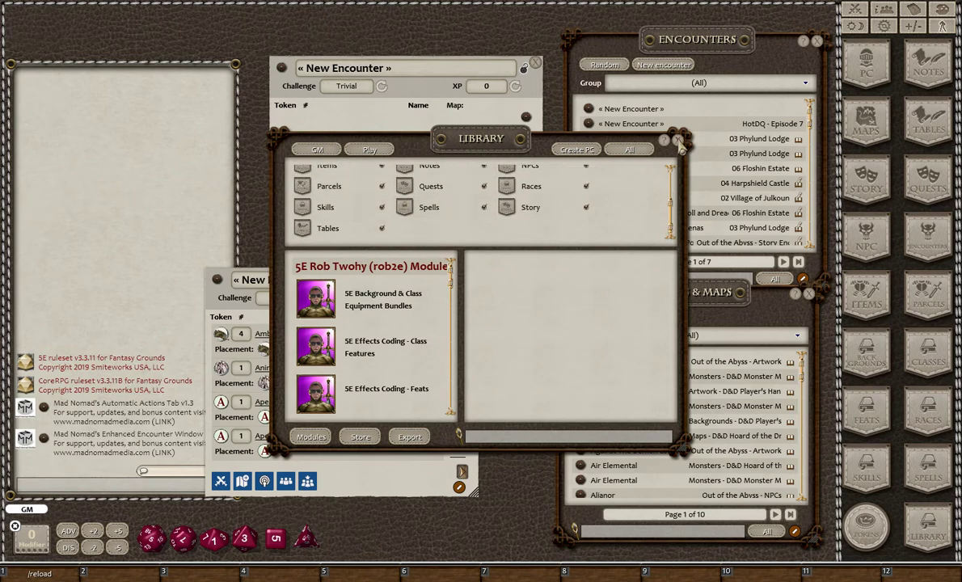
pyautogui.click(679, 142)
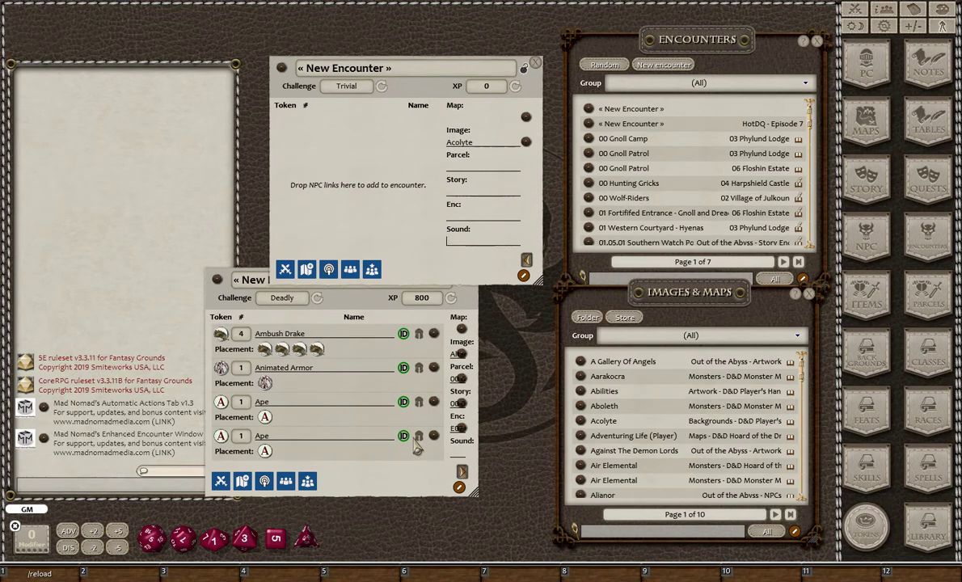
# Step: Arrange the blank encounter directly above the HotDQ - Episode 7 encounter so neither window overlaps the other
pyautogui.moveTo(399, 488); pyautogui.dragTo(461, 514)
pyautogui.moveTo(466, 279); pyautogui.dragTo(461, 253)
pyautogui.moveTo(424, 478); pyautogui.dragTo(421, 461)
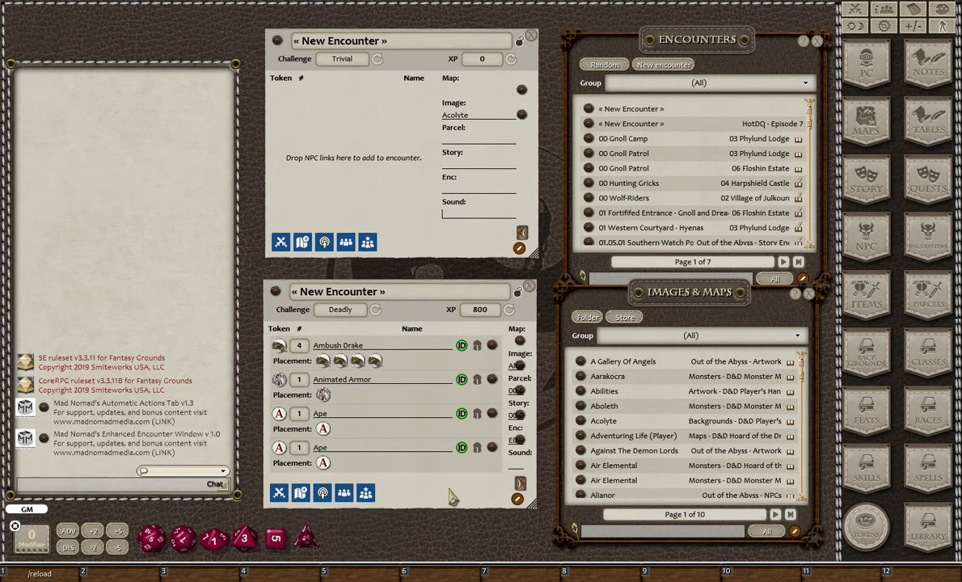
pyautogui.moveTo(451, 496); pyautogui.dragTo(453, 499)
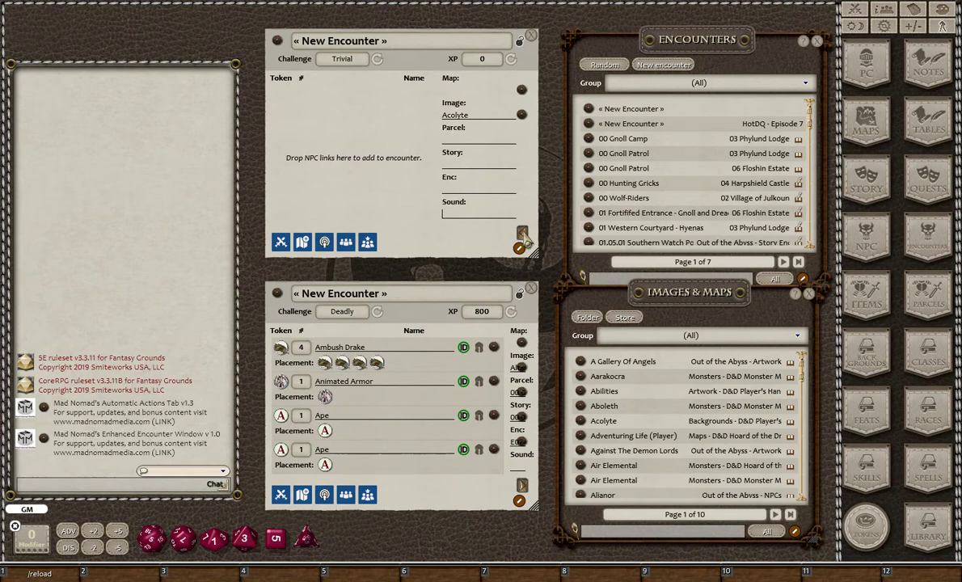
# Step: Narrow the blank encounter's window, add the Aboleth, Acid Trap and Acolyte NPCs to it, and recalculate its challenge rating
pyautogui.click(522, 234)
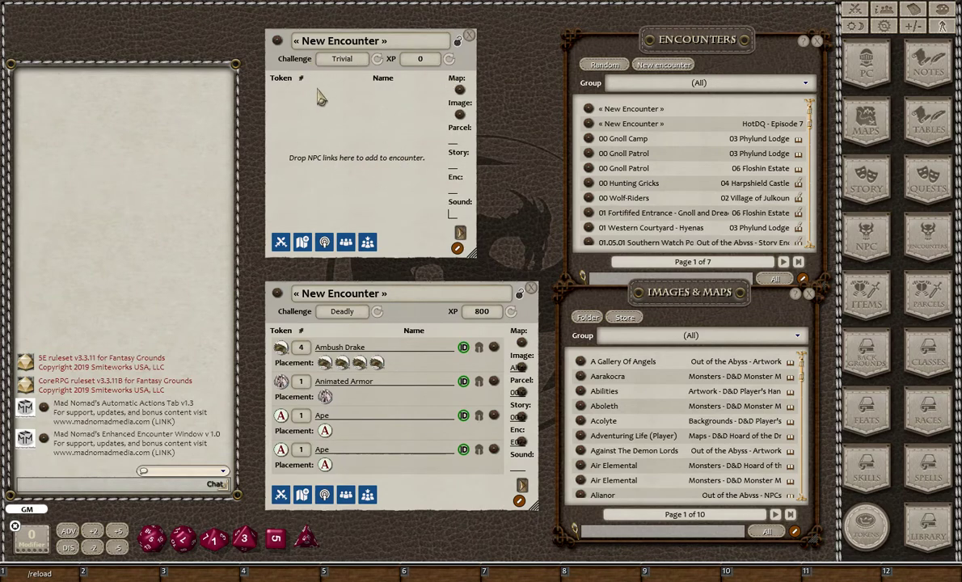
pyautogui.moveTo(375, 139); pyautogui.dragTo(377, 152)
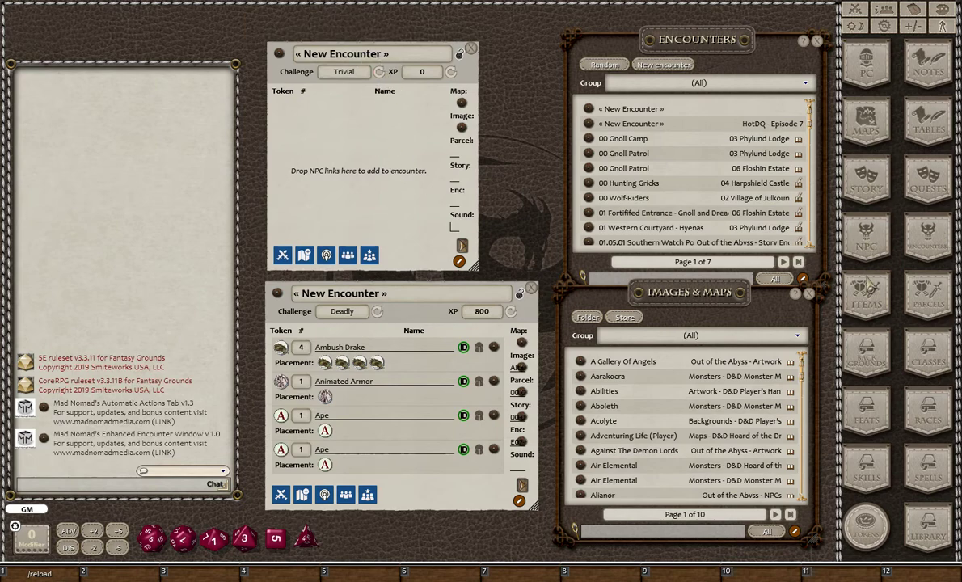
pyautogui.click(867, 234)
pyautogui.moveTo(579, 217); pyautogui.dragTo(417, 197)
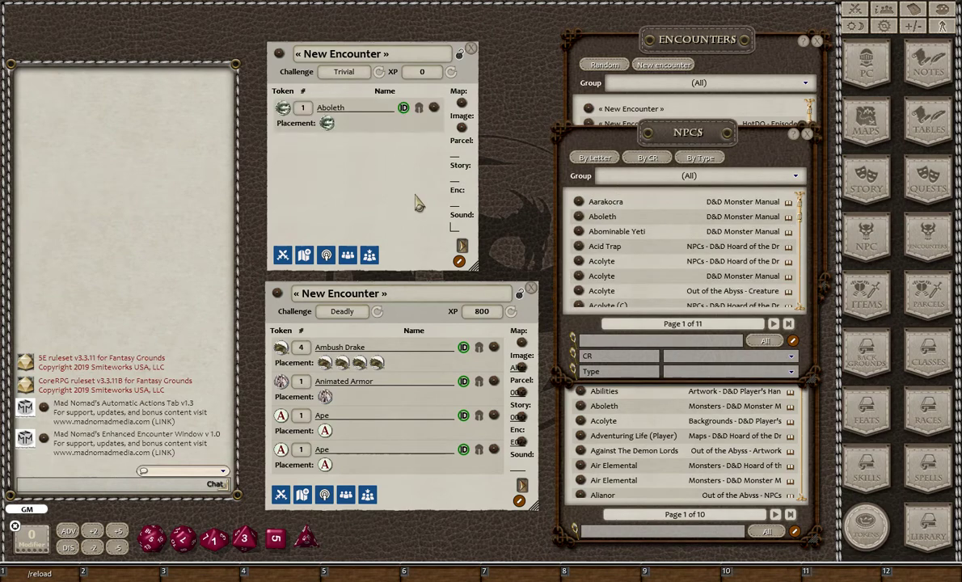
pyautogui.moveTo(579, 246); pyautogui.dragTo(275, 139)
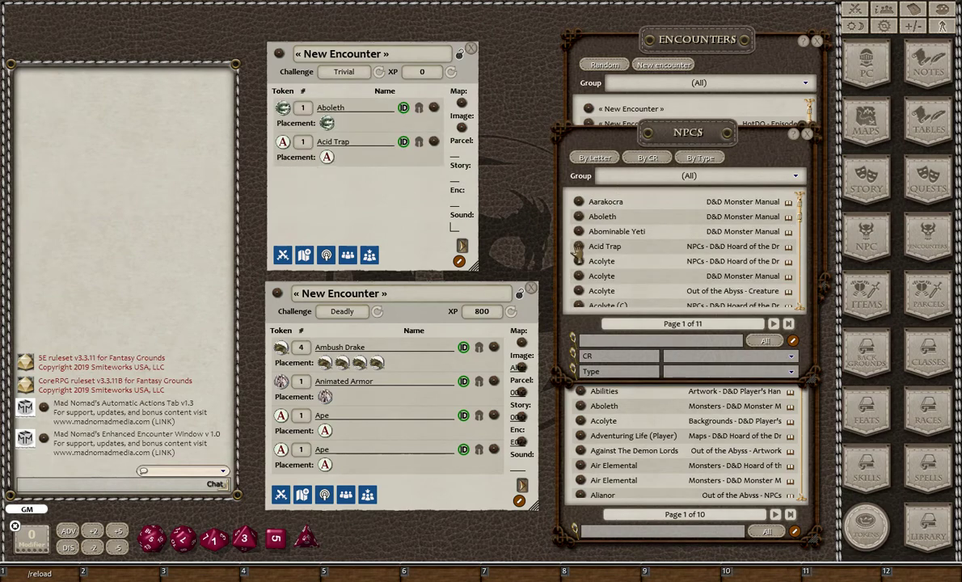
pyautogui.moveTo(579, 261); pyautogui.dragTo(364, 174)
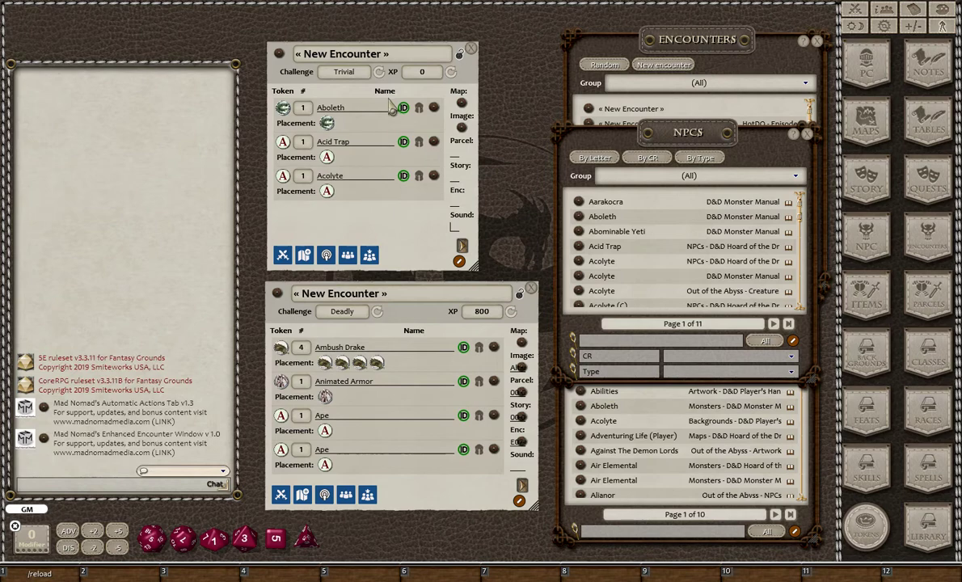
pyautogui.click(379, 72)
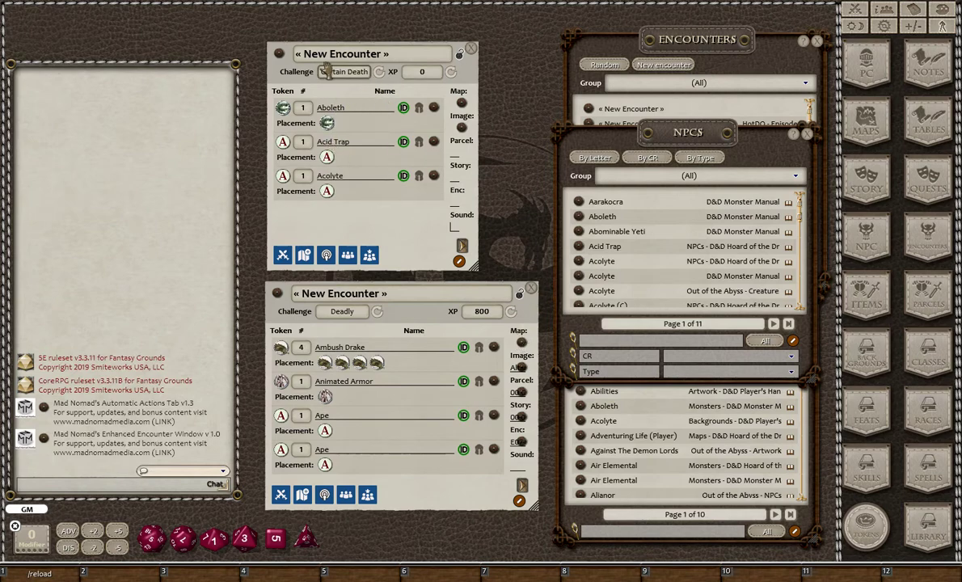
# Step: Widen the new encounter's window a little and space it above the HotDQ - Episode 7 encounter so they do not overlap
pyautogui.moveTo(384, 221)
pyautogui.mouseDown()
pyautogui.moveTo(395, 217)
pyautogui.moveTo(380, 227)
pyautogui.mouseUp()
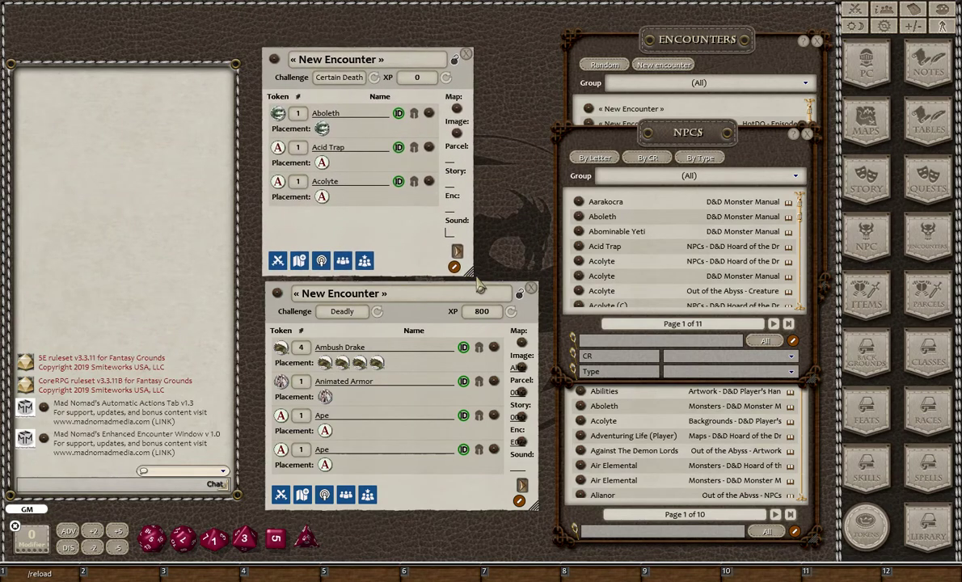
pyautogui.moveTo(477, 285); pyautogui.dragTo(504, 247)
pyautogui.moveTo(433, 243)
pyautogui.mouseDown()
pyautogui.moveTo(436, 216)
pyautogui.moveTo(436, 238)
pyautogui.mouseUp()
pyautogui.moveTo(430, 316); pyautogui.dragTo(429, 329)
pyautogui.moveTo(380, 221); pyautogui.dragTo(388, 230)
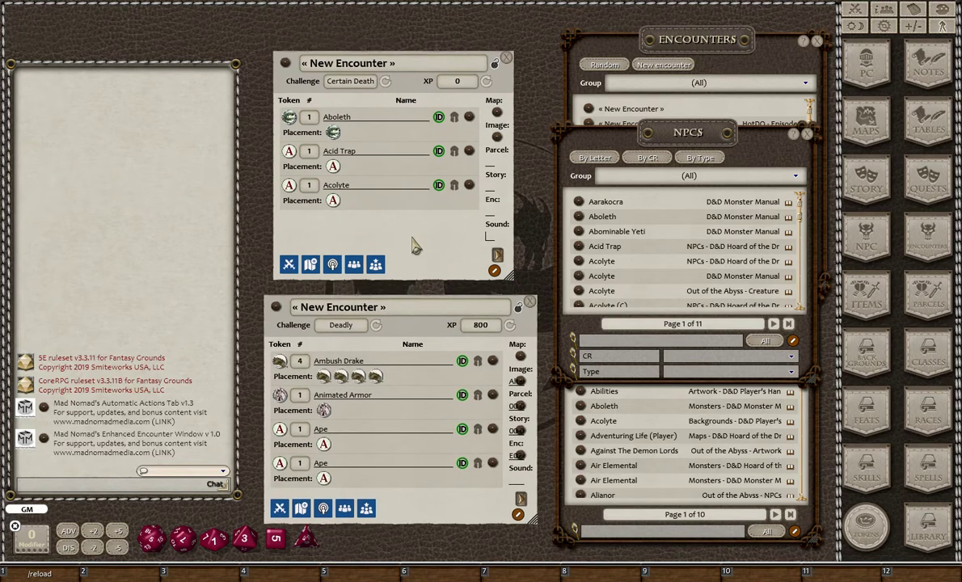
# Step: Lock the new encounter, view its linked Acolyte image and close the image
pyautogui.click(494, 64)
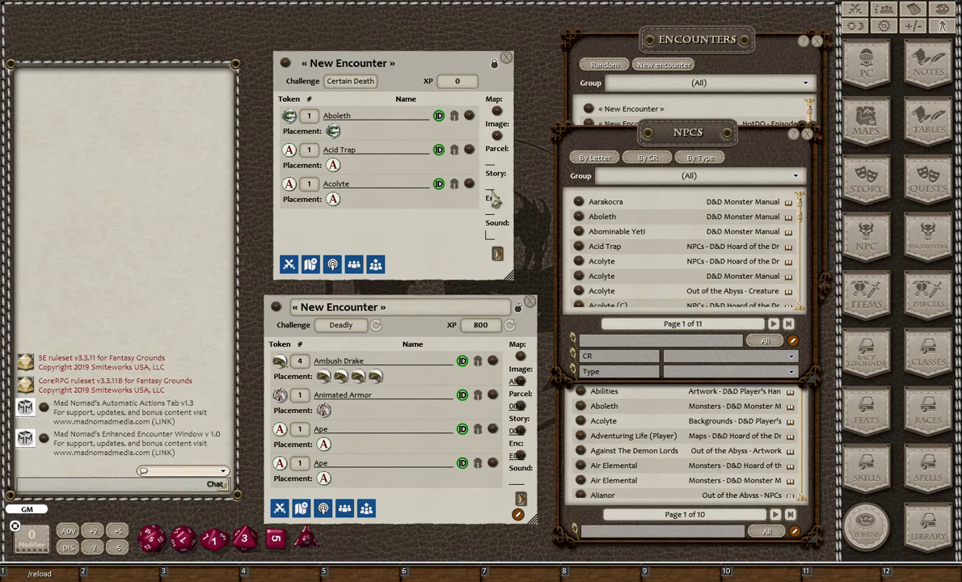
pyautogui.click(496, 136)
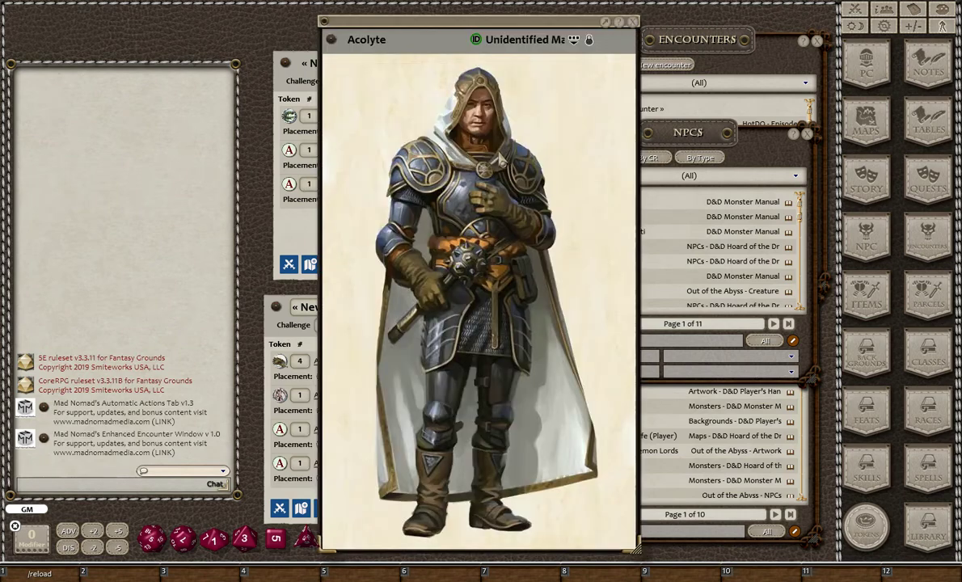
pyautogui.click(632, 23)
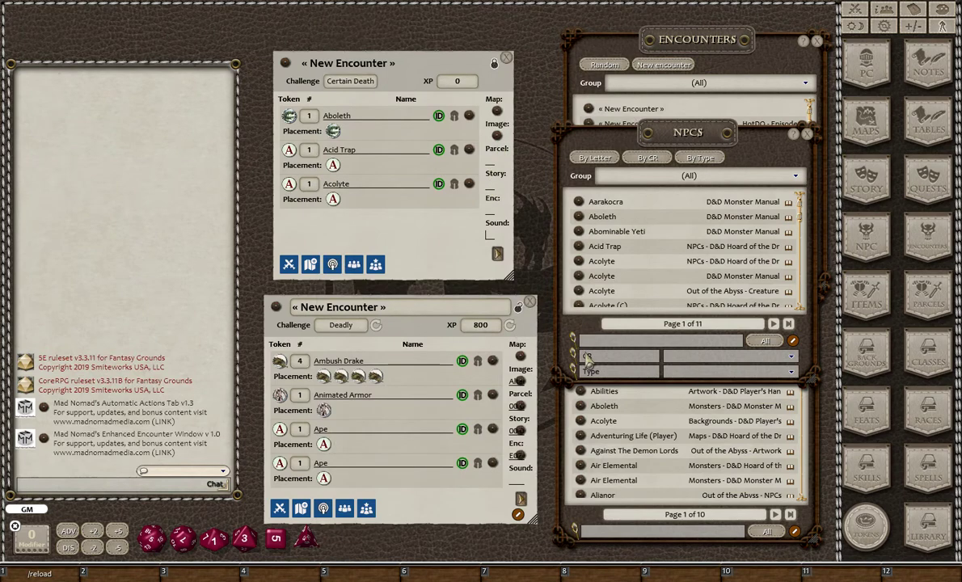
# Step: Link a record from the Encounters list in the new encounter's Enc field and unlock the encounter
pyautogui.click(610, 86)
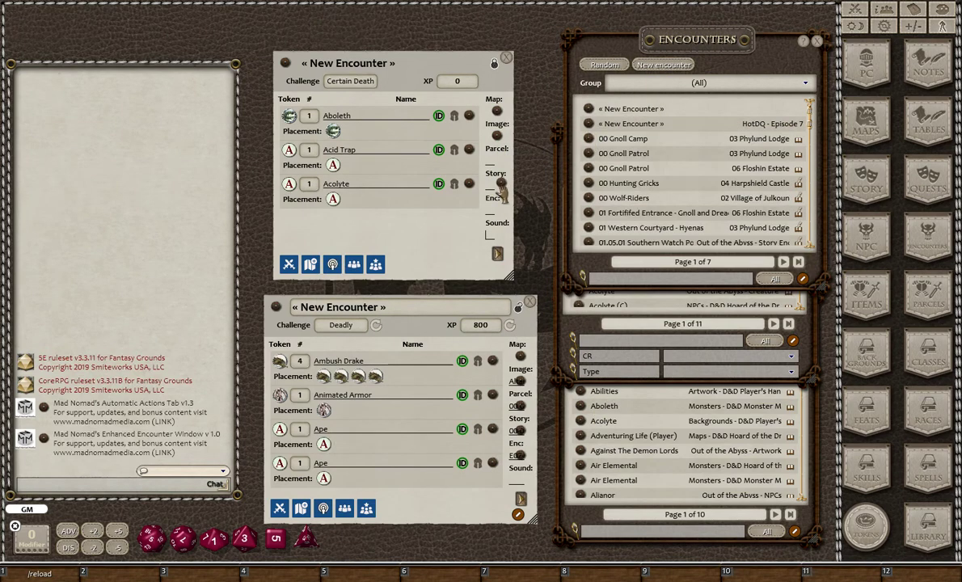
pyautogui.moveTo(492, 210); pyautogui.dragTo(492, 210)
pyautogui.click(495, 64)
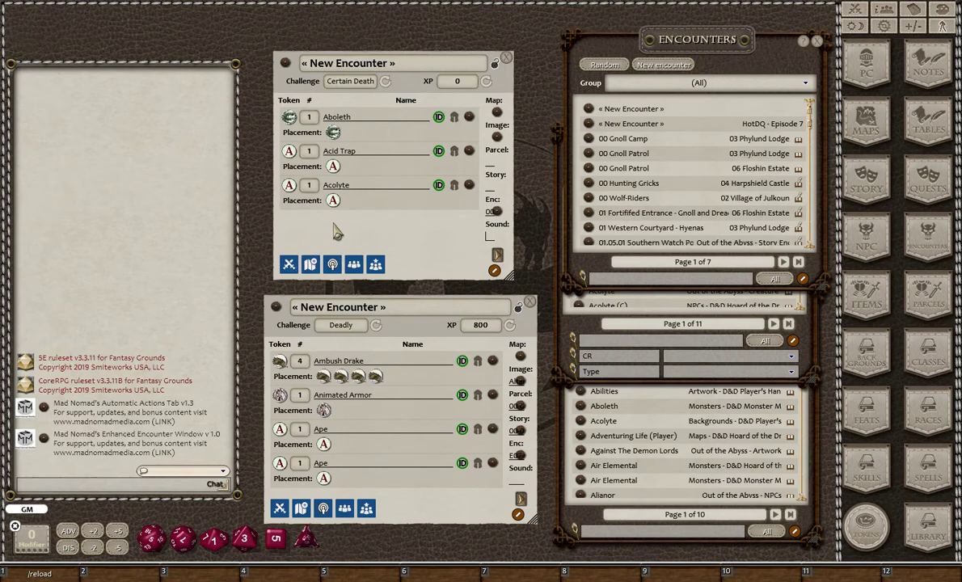
# Step: Close the Encounters, NPCs and Images & Maps lists and the HotDQ - Episode 7 encounter, keeping only the new encounter open
pyautogui.moveTo(412, 234); pyautogui.dragTo(407, 257)
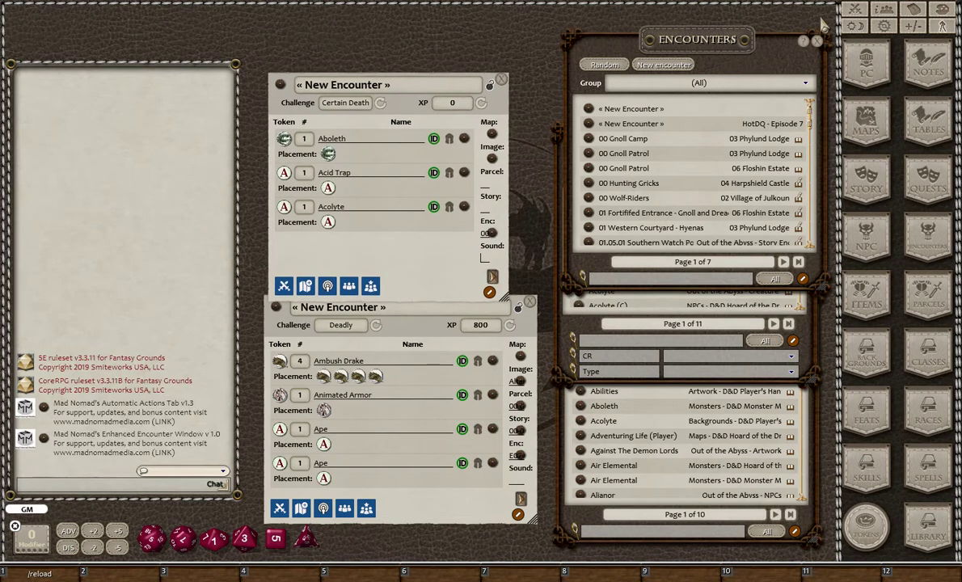
pyautogui.click(817, 42)
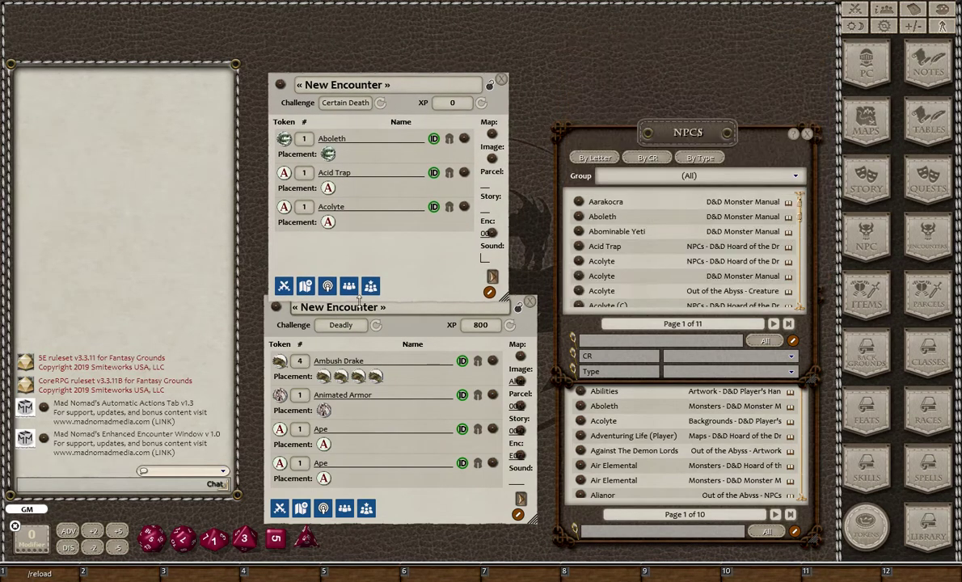
pyautogui.click(530, 302)
pyautogui.moveTo(400, 295); pyautogui.dragTo(403, 333)
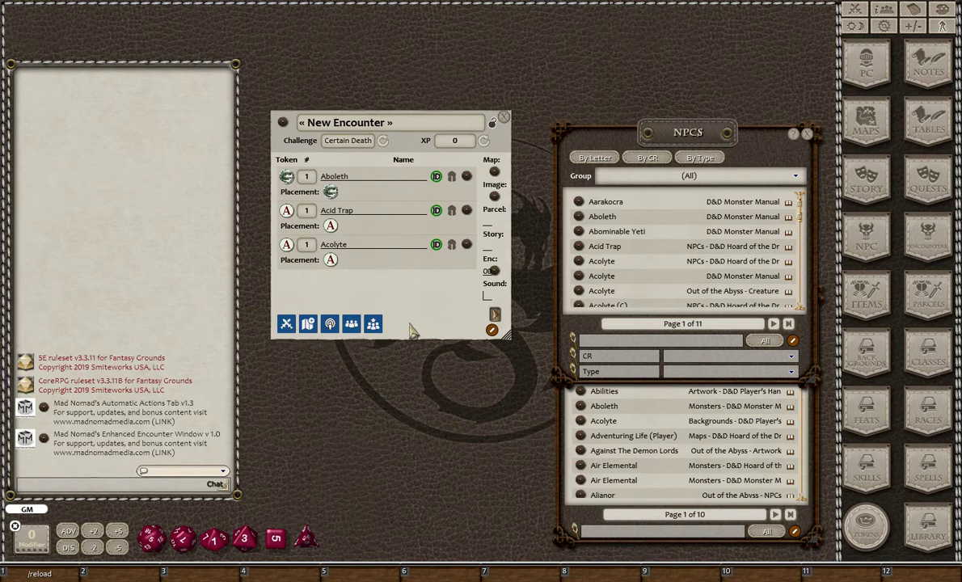
pyautogui.moveTo(410, 330); pyautogui.dragTo(382, 384)
pyautogui.click(807, 137)
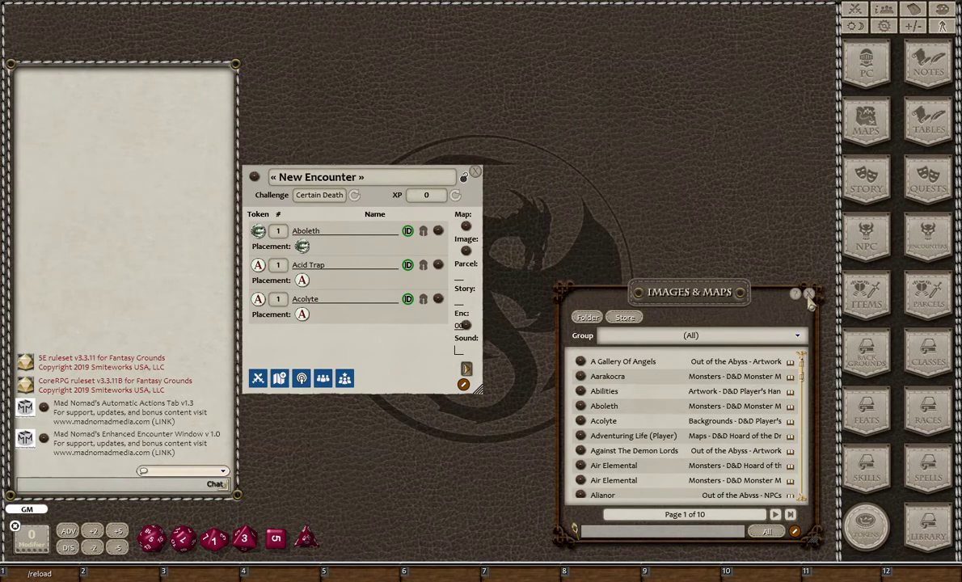
pyautogui.click(808, 293)
pyautogui.moveTo(363, 345); pyautogui.dragTo(385, 348)
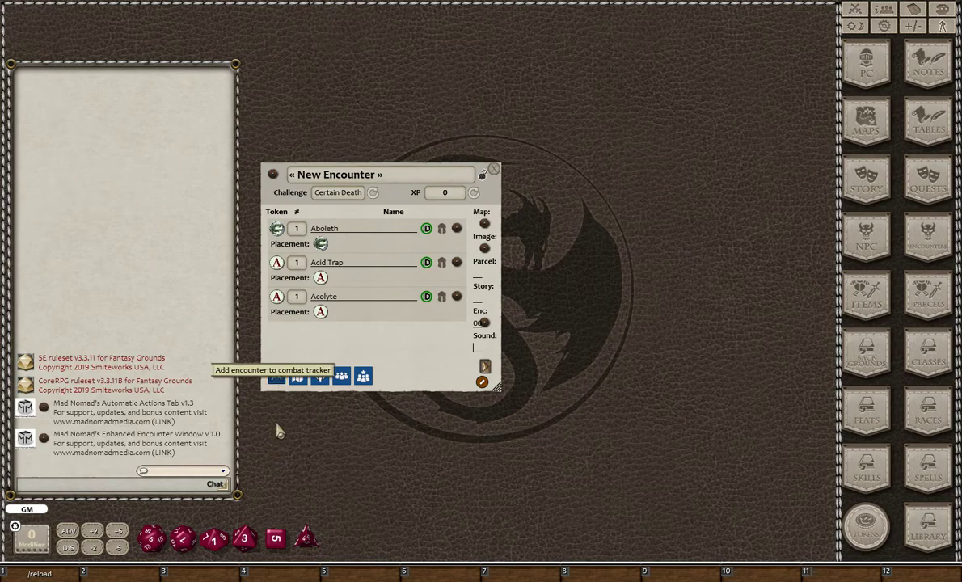
# Step: Add the new encounter to the combat tracker and arrange the Adventuring Life (Player) map in a smaller window beside the encounter
pyautogui.click(276, 377)
pyautogui.moveTo(287, 339); pyautogui.dragTo(65, 351)
pyautogui.moveTo(540, 402); pyautogui.dragTo(448, 415)
pyautogui.moveTo(339, 348); pyautogui.dragTo(328, 338)
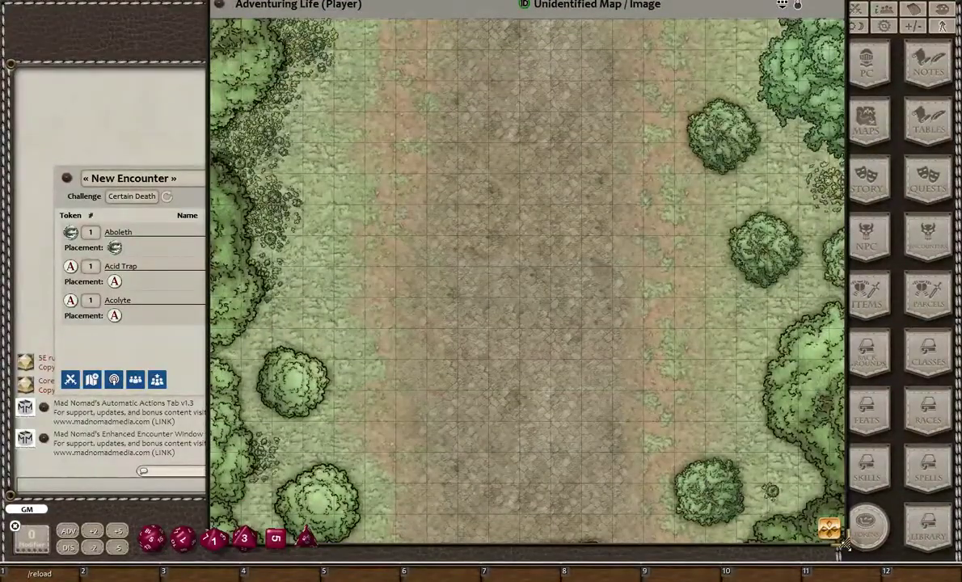
pyautogui.moveTo(841, 547); pyautogui.dragTo(677, 423)
pyautogui.moveTo(486, 266); pyautogui.dragTo(525, 369)
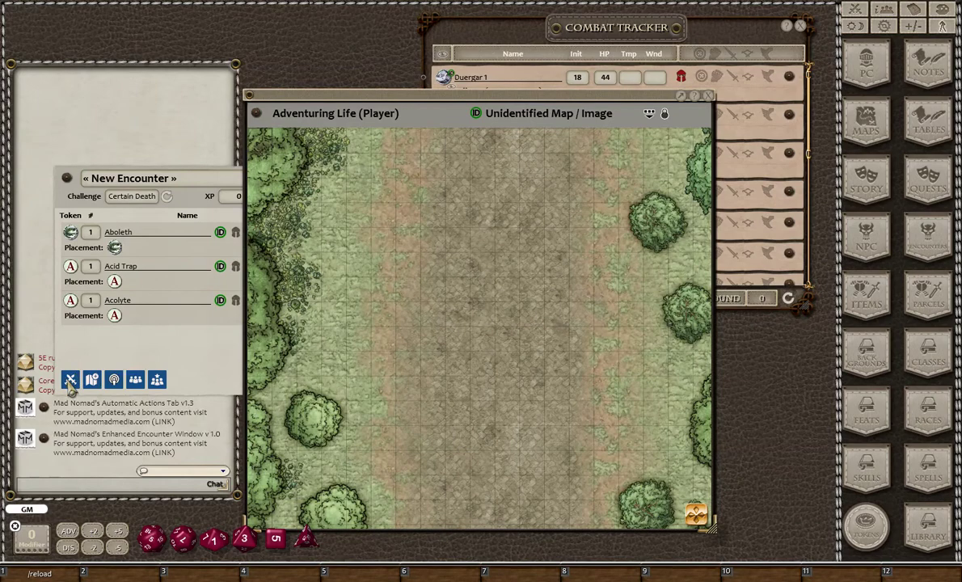
# Step: Shift the Adventuring Life (Player) map slightly, look through its image sharing options and dismiss them
pyautogui.click(107, 323)
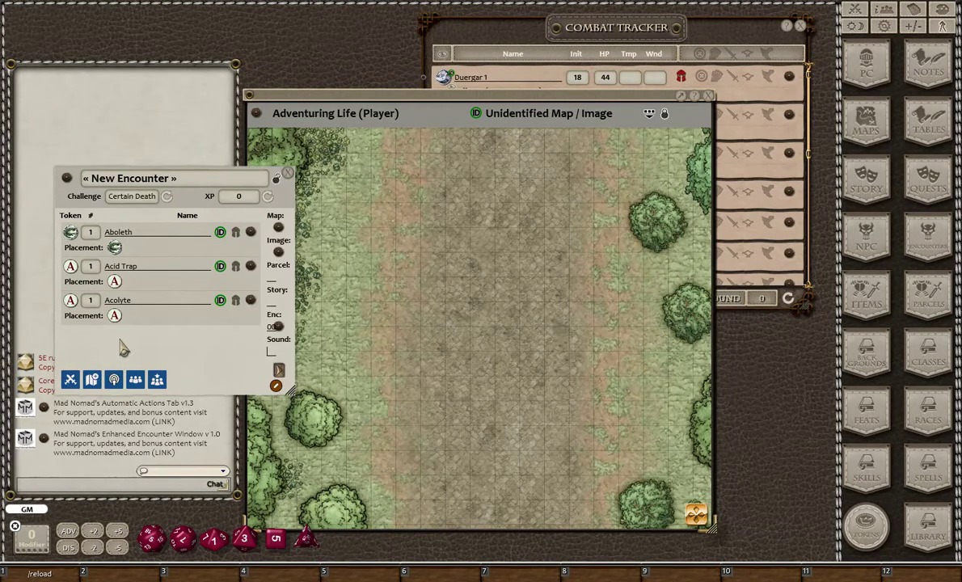
pyautogui.click(572, 350)
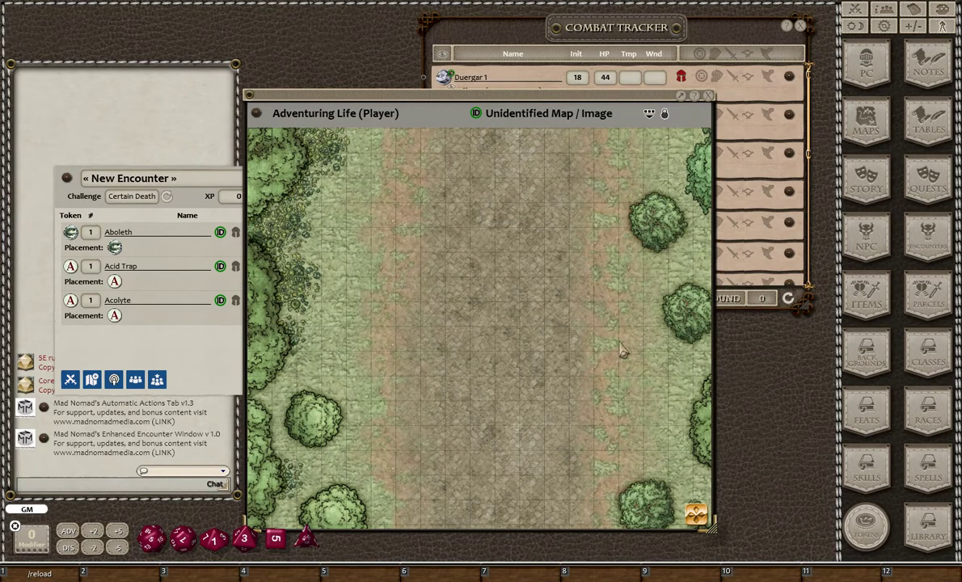
pyautogui.moveTo(487, 350); pyautogui.dragTo(516, 337)
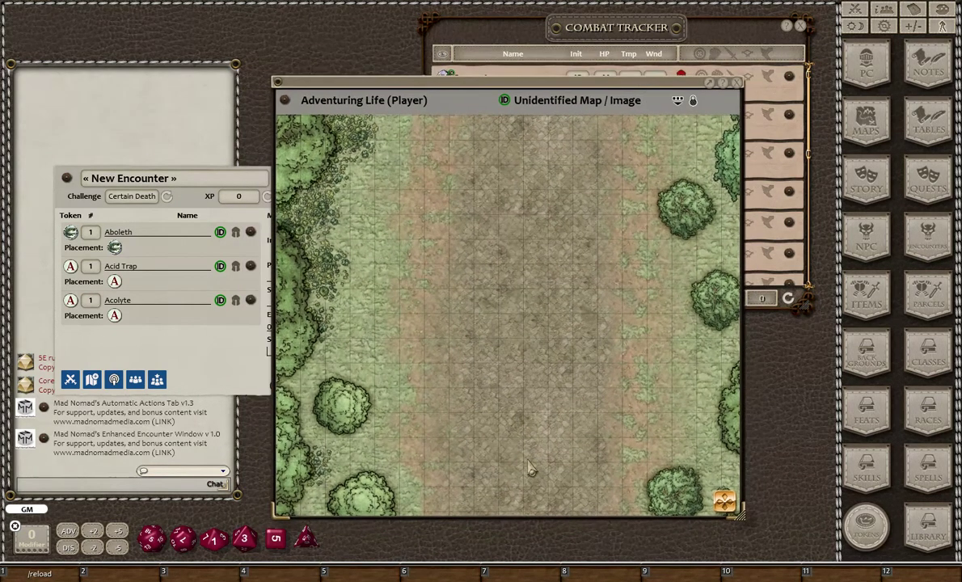
pyautogui.rightClick(500, 342)
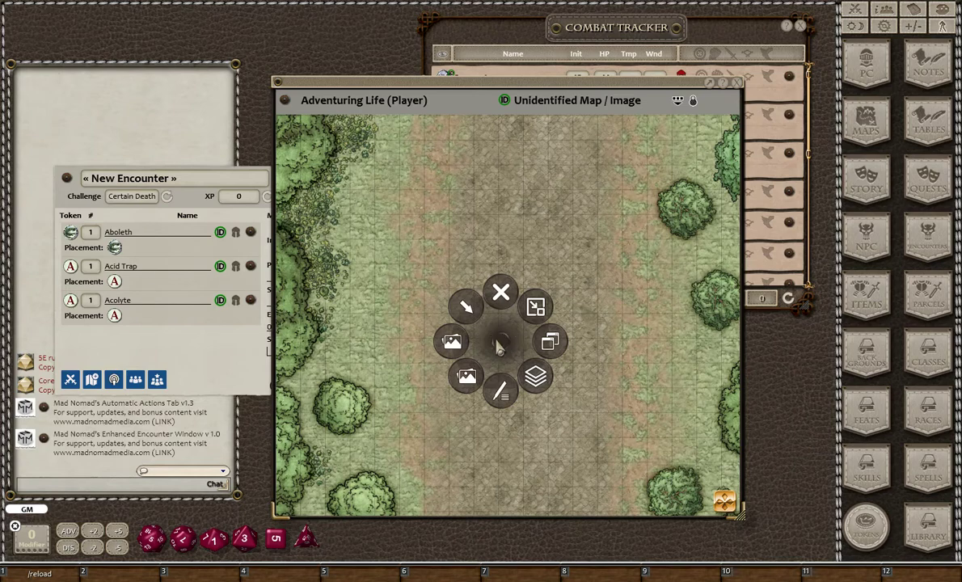
pyautogui.click(458, 345)
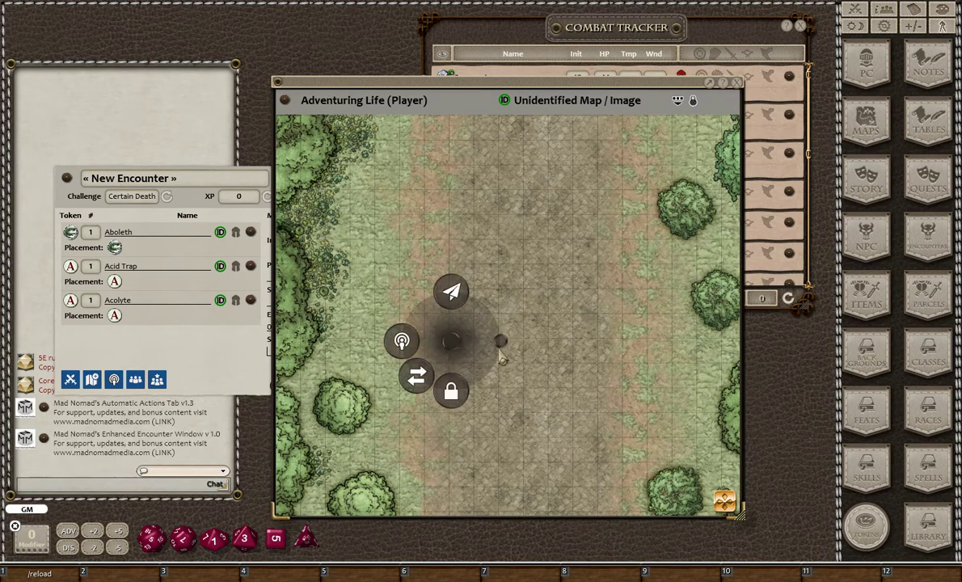
pyautogui.click(500, 347)
pyautogui.click(245, 346)
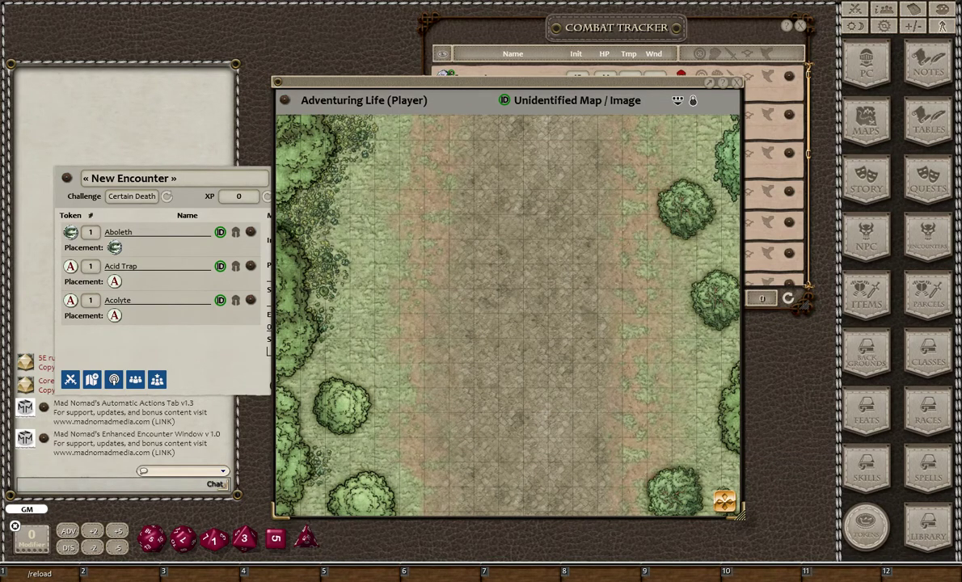
# Step: Place the combatants' tokens on the Adventuring Life (Player) map and spread a few of them apart
pyautogui.click(93, 380)
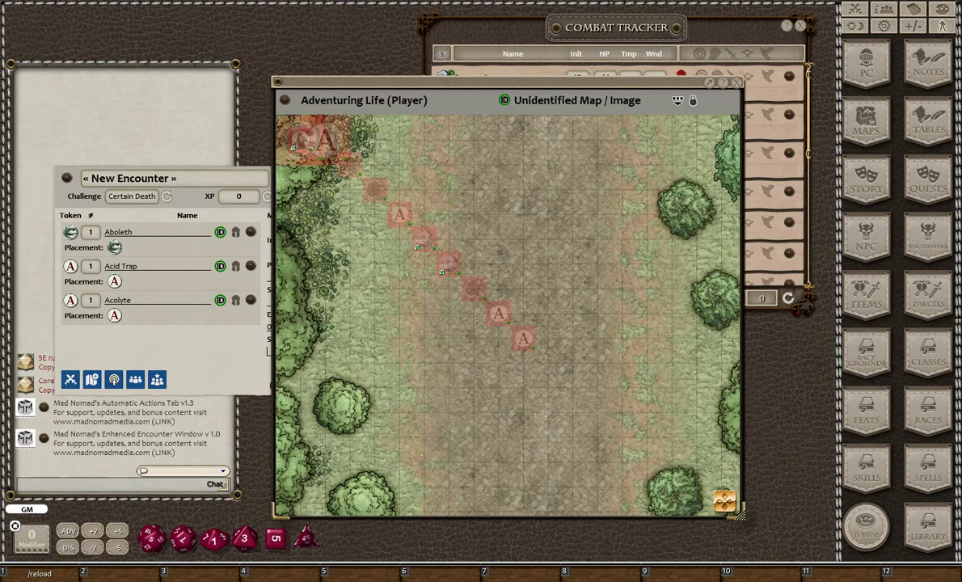
pyautogui.moveTo(325, 140); pyautogui.dragTo(494, 189)
pyautogui.moveTo(437, 266); pyautogui.dragTo(470, 225)
pyautogui.moveTo(388, 201); pyautogui.dragTo(622, 189)
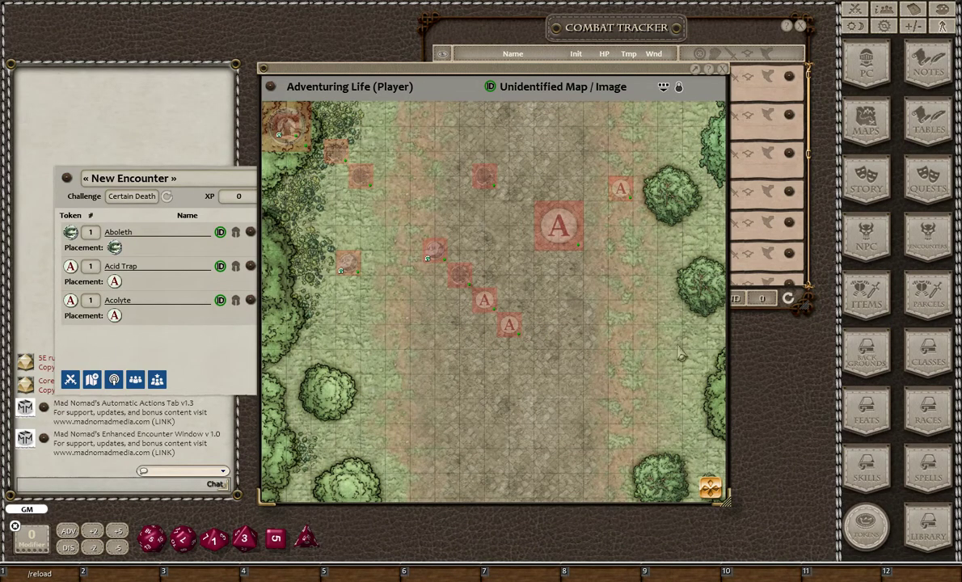
pyautogui.moveTo(164, 333); pyautogui.dragTo(140, 325)
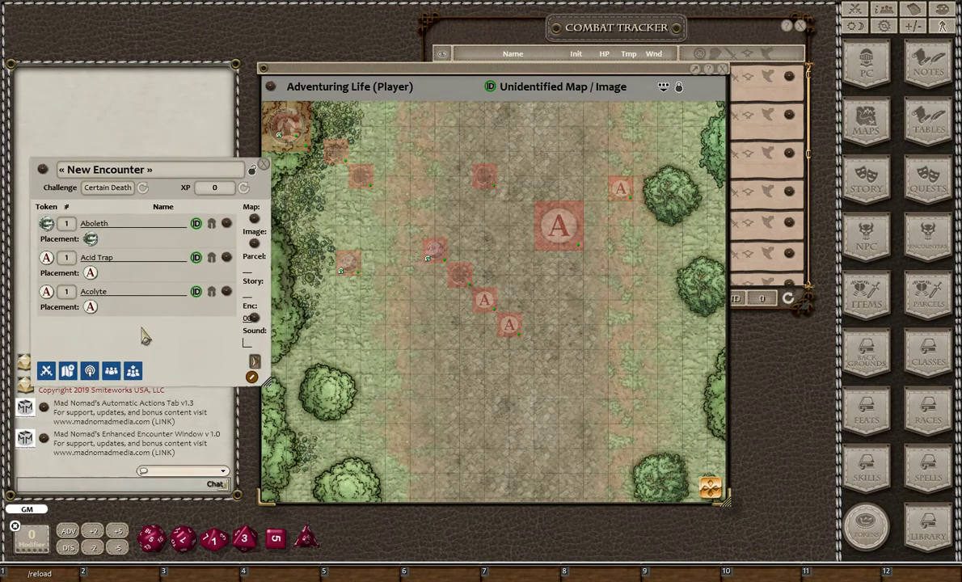
# Step: Bring the Combat Tracker in front of the map and look through its full list of combatants
pyautogui.moveTo(638, 34); pyautogui.dragTo(655, 34)
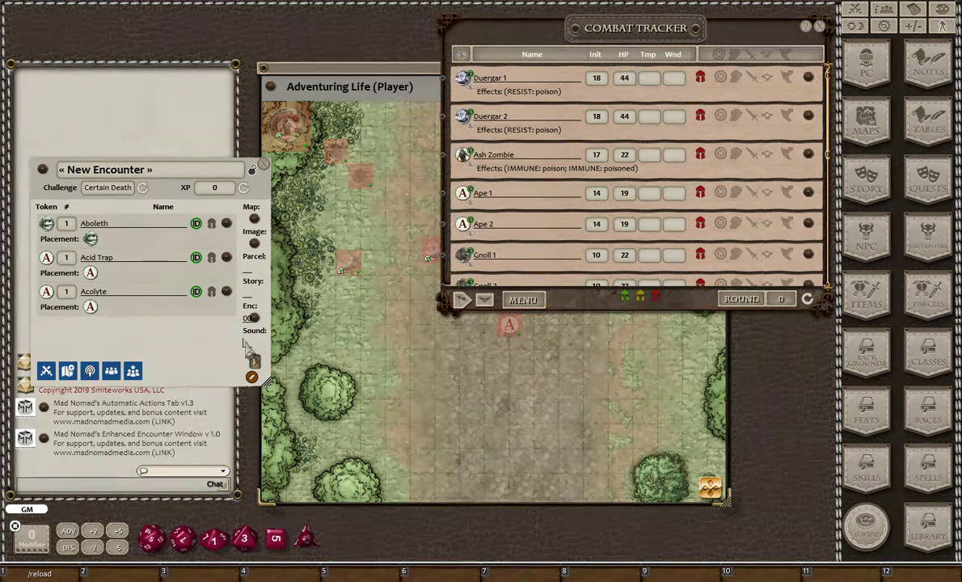
pyautogui.scroll(-5, 610, 182)
pyautogui.scroll(5, 610, 211)
pyautogui.scroll(-2, 614, 189)
pyautogui.scroll(2, 598, 177)
pyautogui.scroll(7, 526, 182)
pyautogui.scroll(-7, 550, 214)
pyautogui.moveTo(595, 311); pyautogui.dragTo(582, 281)
pyautogui.scroll(-4, 622, 200)
pyautogui.scroll(4, 625, 202)
pyautogui.scroll(-4, 623, 201)
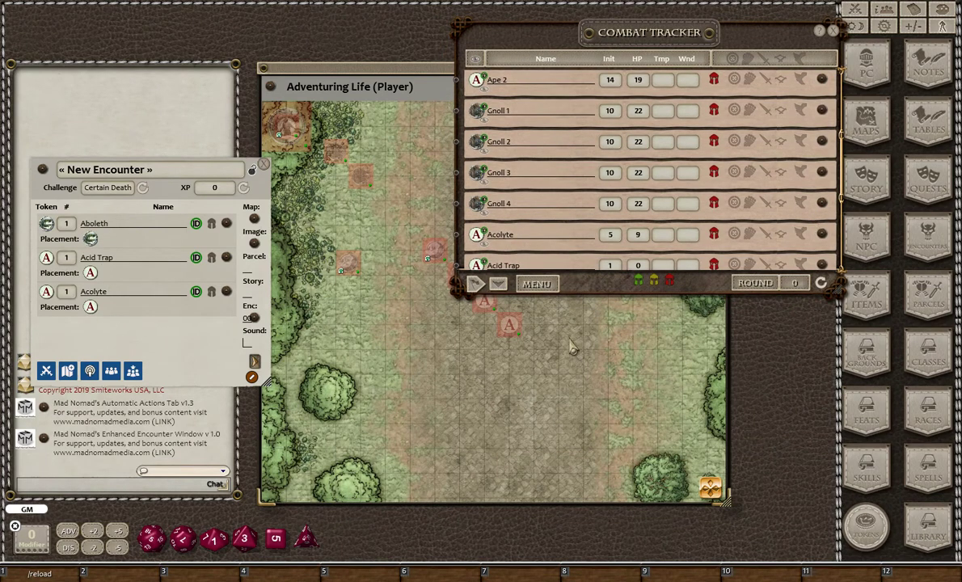
# Step: Delete Gnoll 3 from the combat tracker
pyautogui.rightClick(822, 176)
pyautogui.click(813, 207)
pyautogui.click(724, 202)
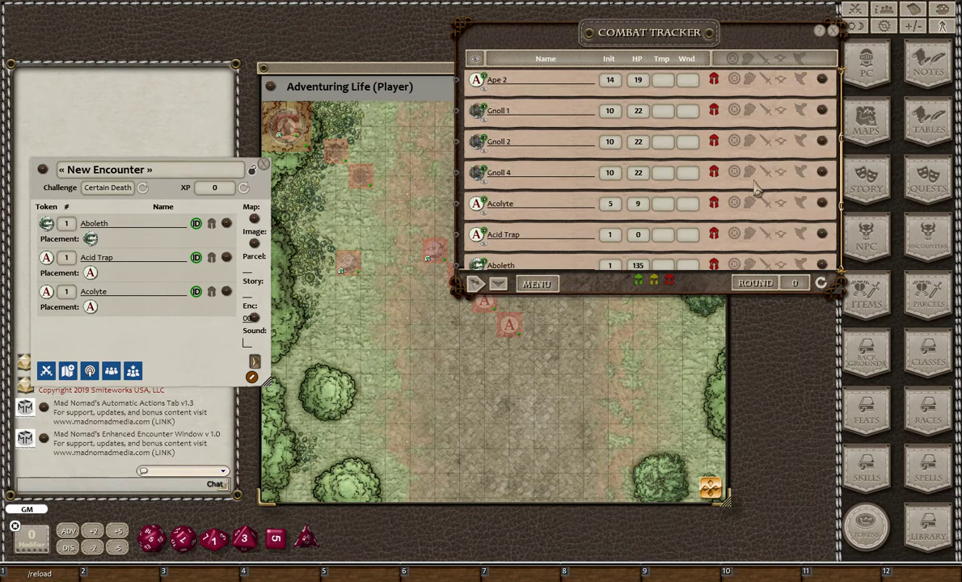
# Step: Delete all remaining hostile NPCs from the combat tracker at once, keeping only the player characters
pyautogui.scroll(-3, 704, 178)
pyautogui.scroll(5, 571, 194)
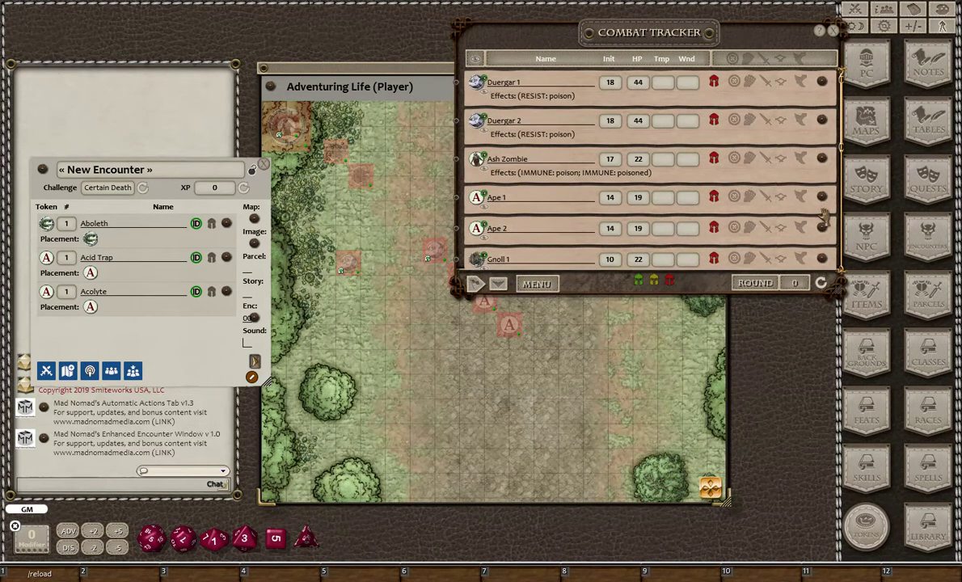
pyautogui.rightClick(514, 266)
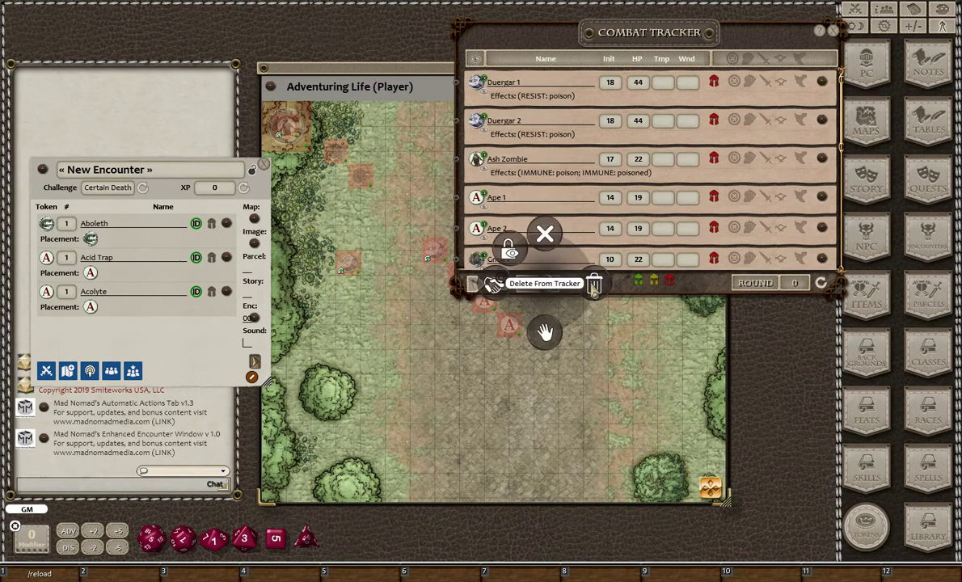
pyautogui.click(595, 284)
pyautogui.click(595, 237)
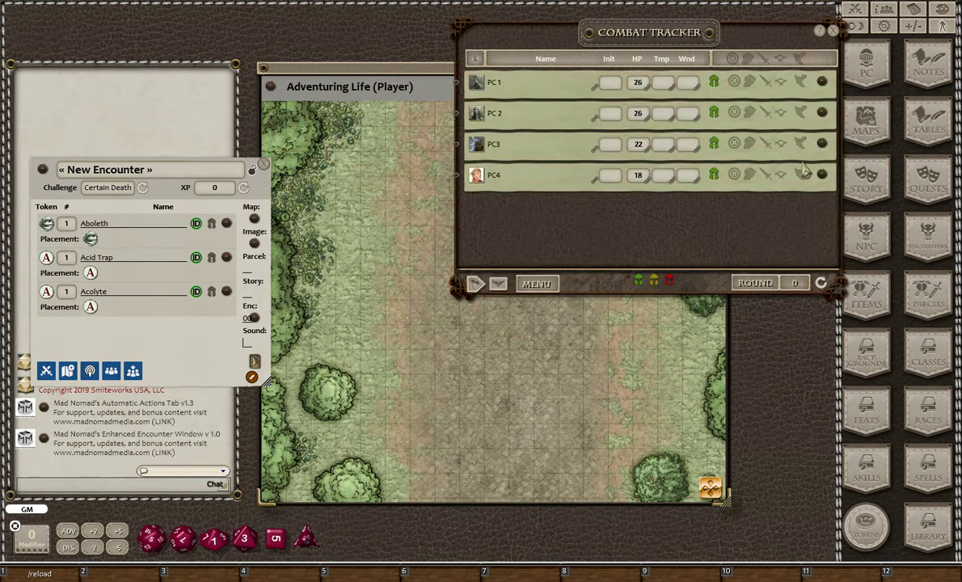
# Step: Try to place the combat tracker's NPCs on the linked map while the tracker holds only player characters
pyautogui.click(70, 372)
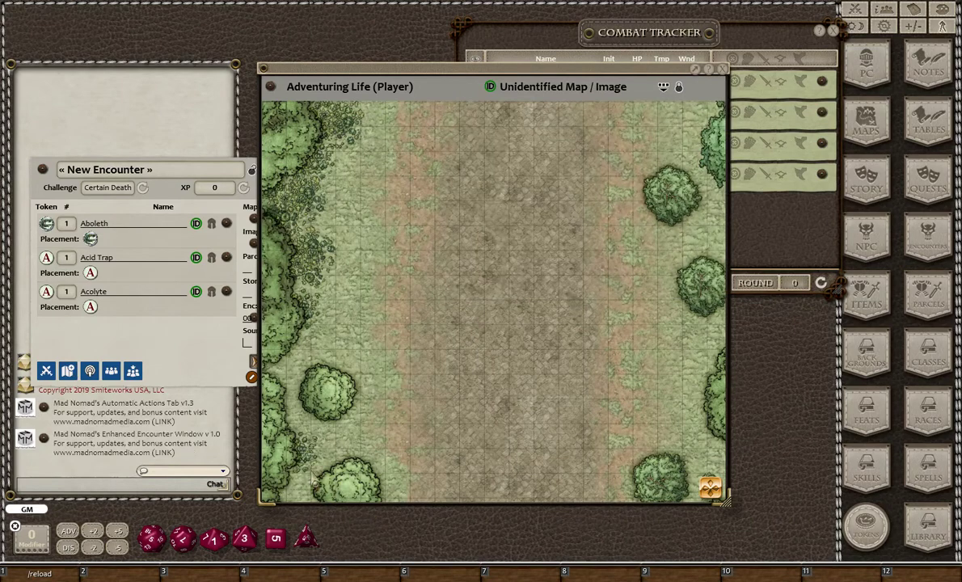
pyautogui.click(764, 230)
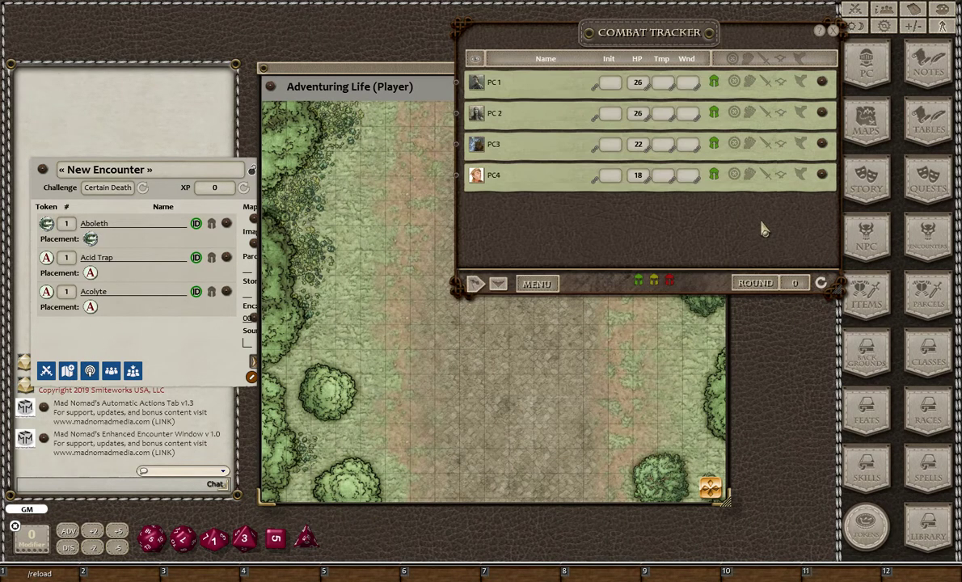
pyautogui.click(109, 321)
pyautogui.click(69, 372)
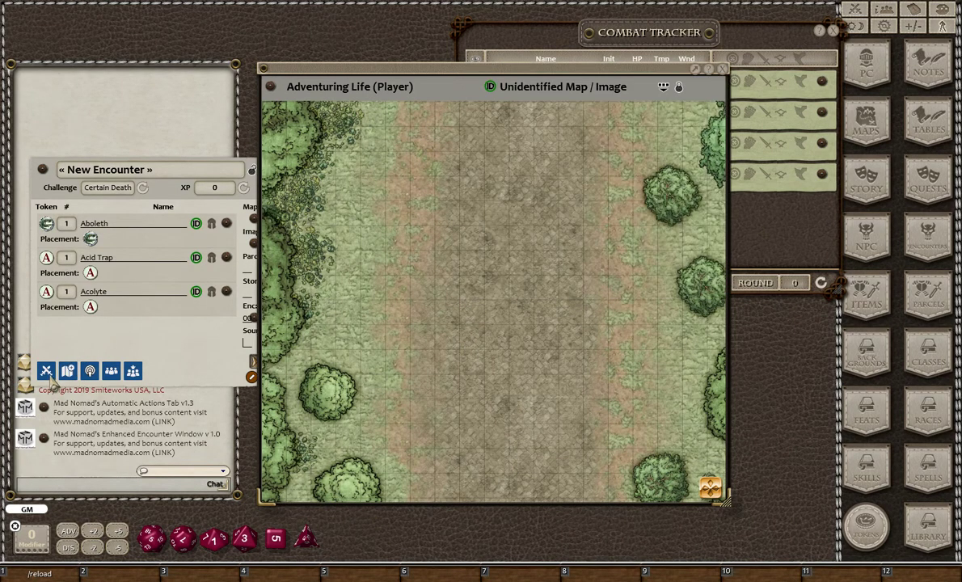
# Step: Send the encounter's NPCs to the combat tracker, place them on the linked map, and move the Aboleth and Acid Trap tokens apart
pyautogui.click(45, 372)
pyautogui.click(46, 372)
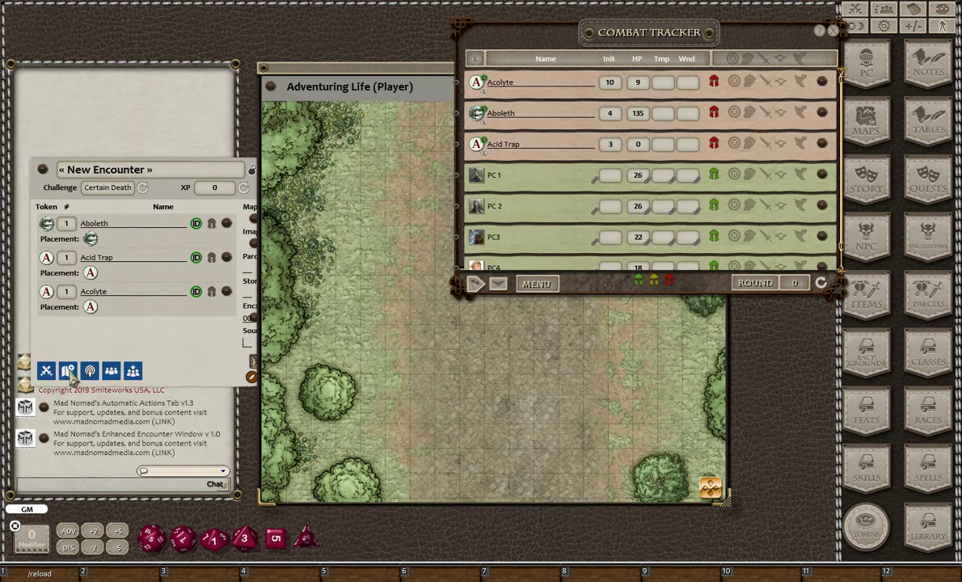
pyautogui.moveTo(518, 338); pyautogui.dragTo(554, 281)
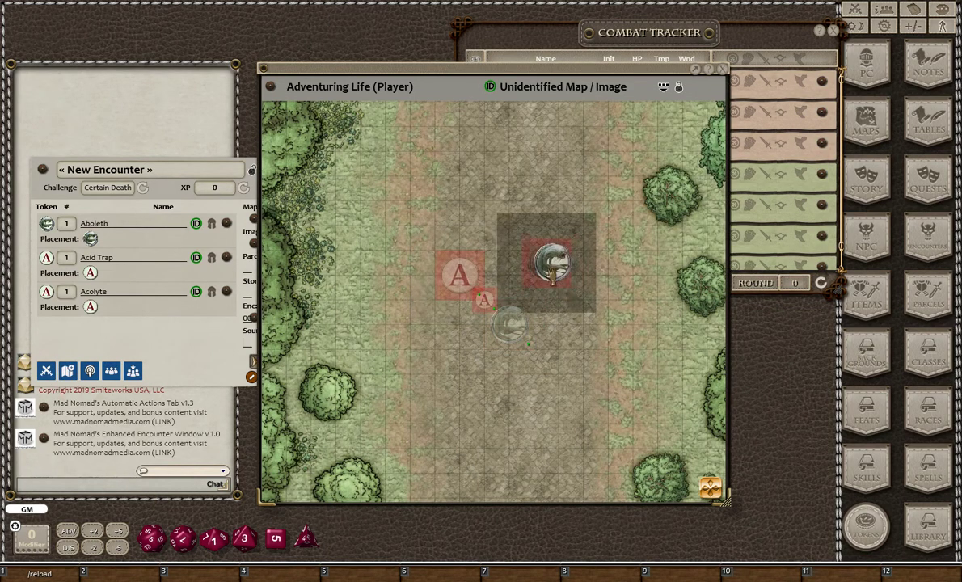
pyautogui.moveTo(461, 279); pyautogui.dragTo(411, 243)
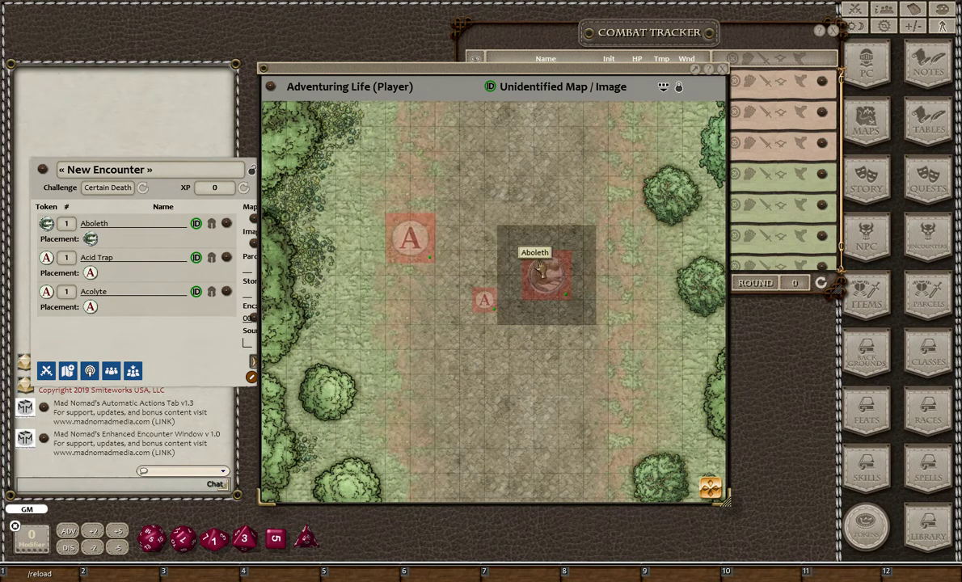
# Step: Delete all non-friendly combatants from the combat tracker
pyautogui.click(769, 72)
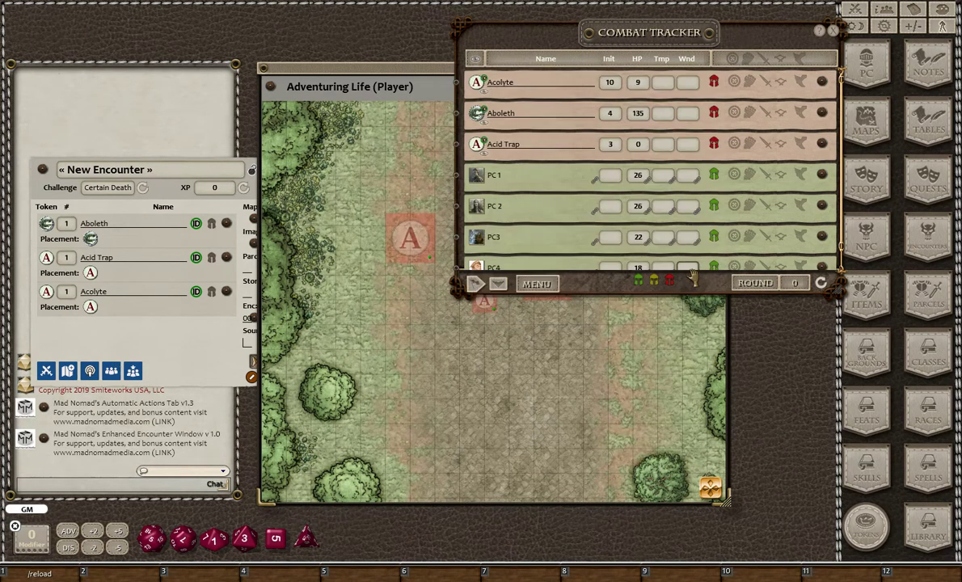
pyautogui.click(536, 283)
pyautogui.click(593, 277)
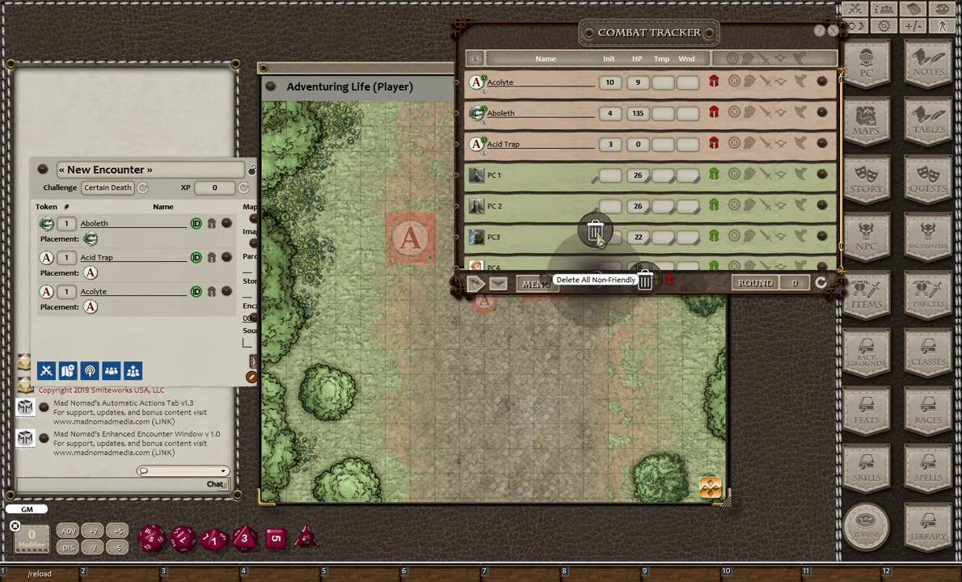
pyautogui.click(595, 233)
# Step: Preset the Aboleth, Acid Trap and Acolyte placements by putting each placement token from the encounter at its own spot on the map
pyautogui.click(142, 319)
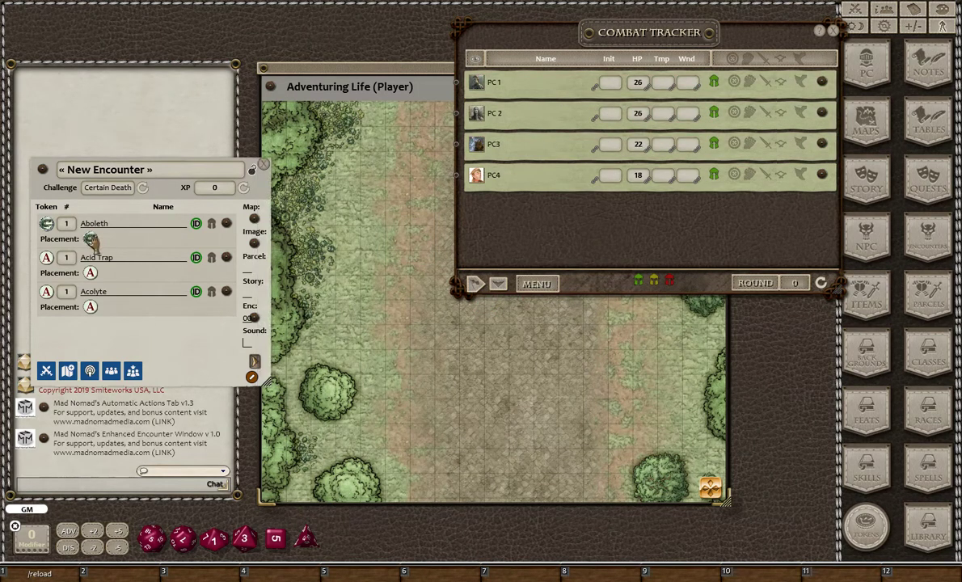
pyautogui.moveTo(90, 239); pyautogui.dragTo(408, 254)
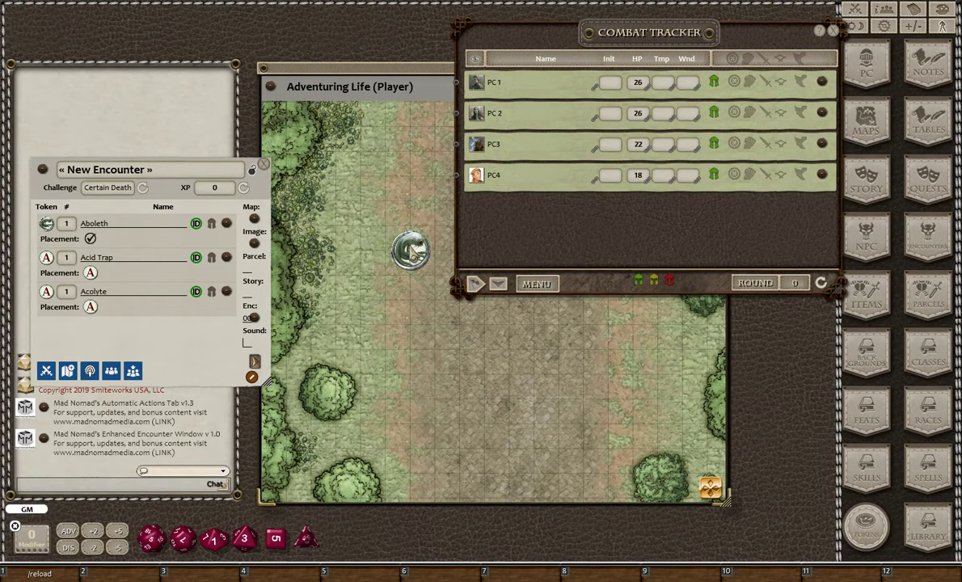
pyautogui.moveTo(89, 273); pyautogui.dragTo(544, 352)
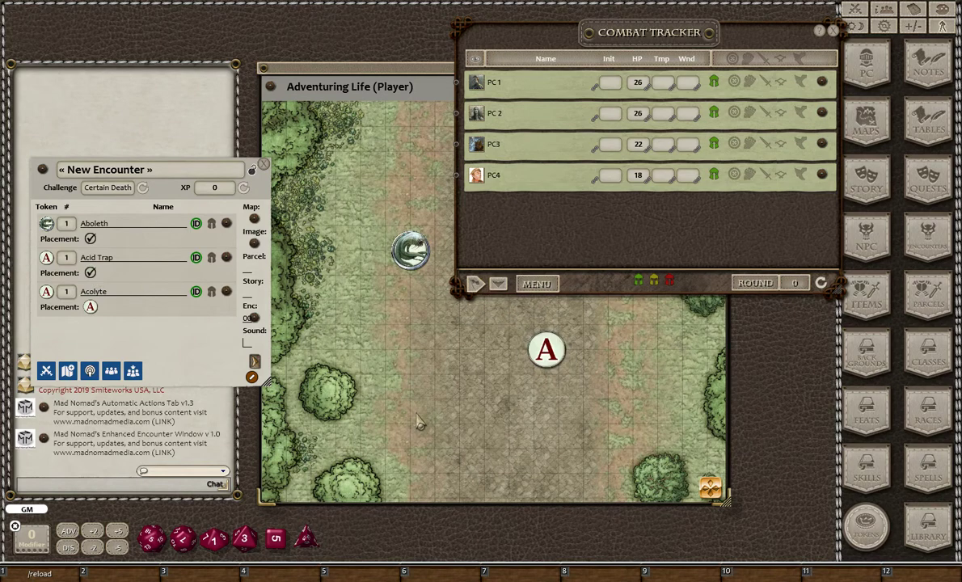
pyautogui.moveTo(91, 307); pyautogui.dragTo(633, 325)
pyautogui.click(660, 395)
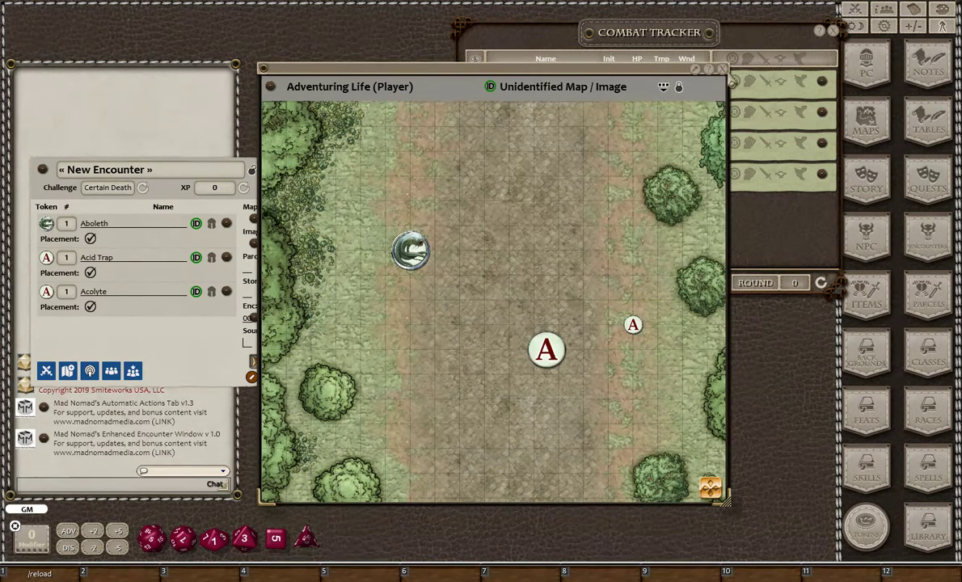
# Step: Close the map, send the encounter's NPCs to the combat tracker at their preset placements, and move the tracker clear of the map tokens
pyautogui.click(722, 70)
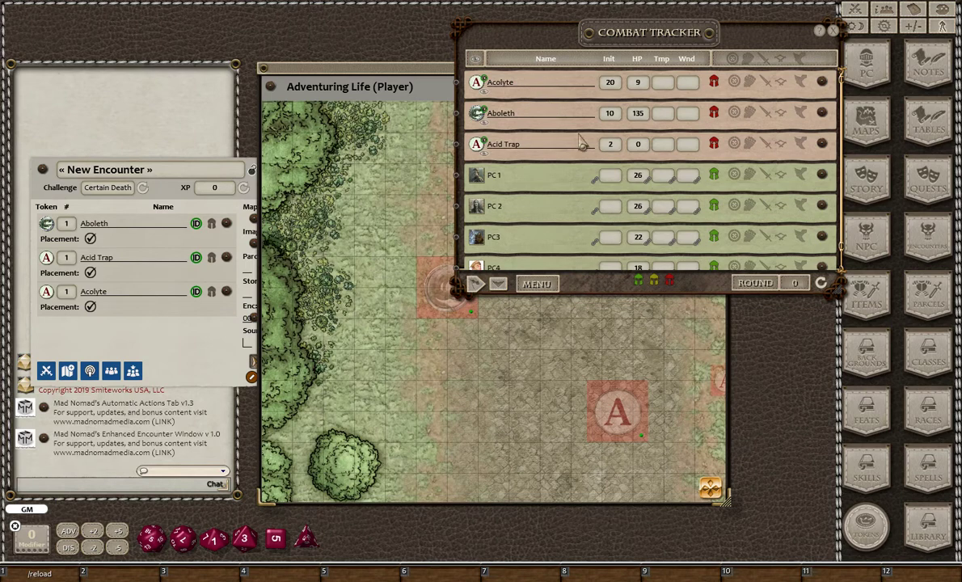
pyautogui.moveTo(626, 39); pyautogui.dragTo(734, 25)
pyautogui.click(364, 344)
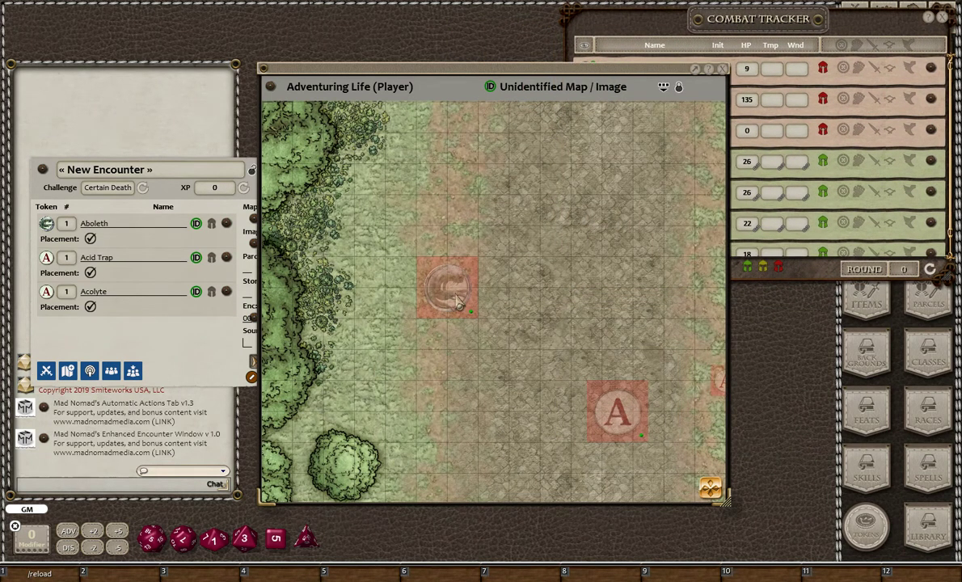
# Step: Shift the map and combat tracker windows slightly so that the tracker's combatants and the placed tokens can both be seen
pyautogui.click(191, 340)
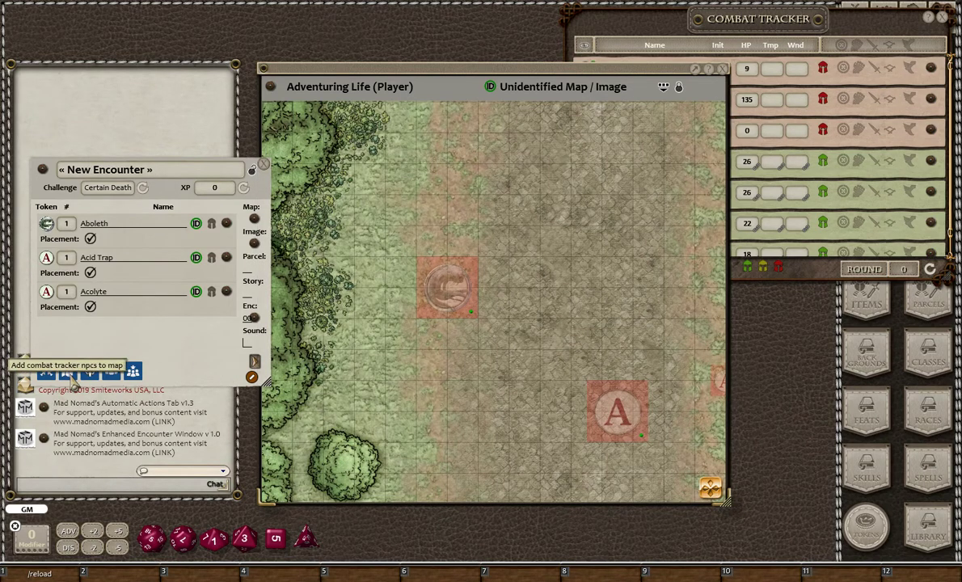
pyautogui.click(743, 28)
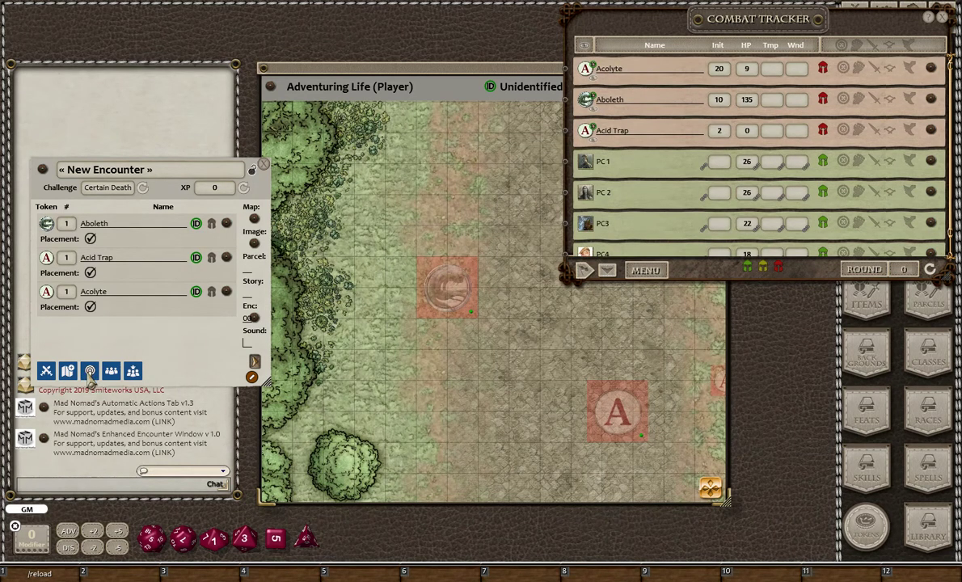
pyautogui.moveTo(421, 401); pyautogui.dragTo(409, 405)
pyautogui.click(759, 29)
pyautogui.moveTo(776, 21); pyautogui.dragTo(777, 16)
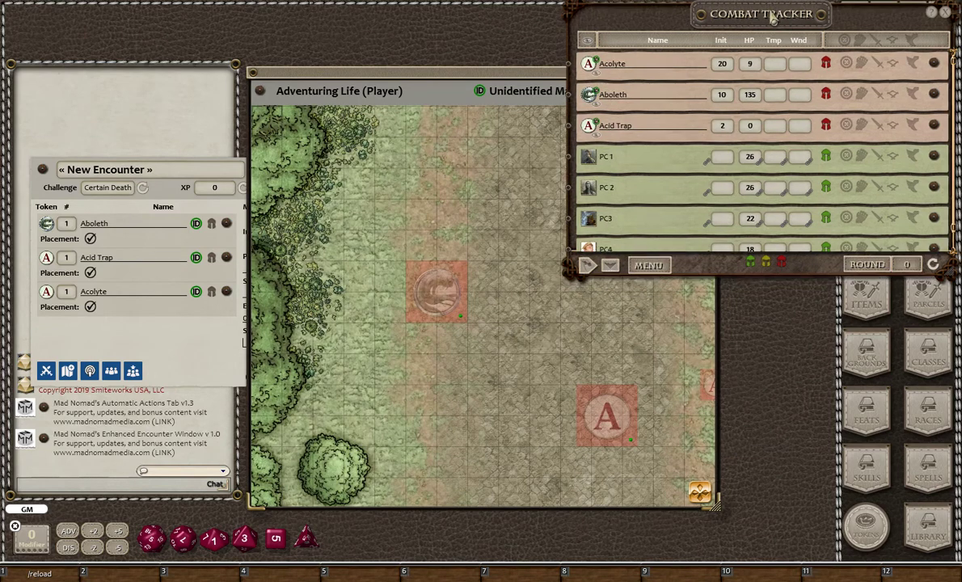
# Step: Open the encounter's linked Acolyte image to view it, and close it again
pyautogui.click(154, 314)
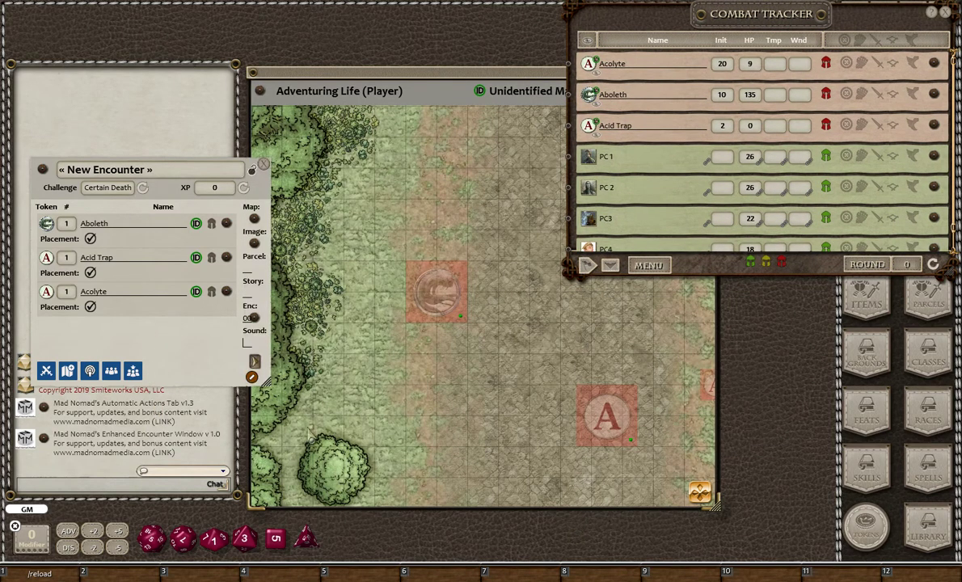
pyautogui.click(253, 243)
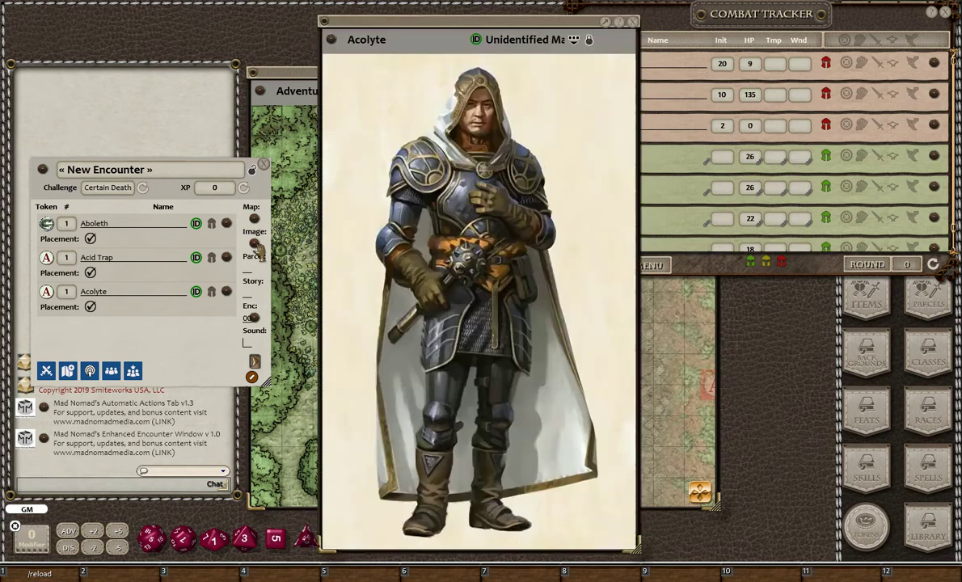
pyautogui.click(634, 23)
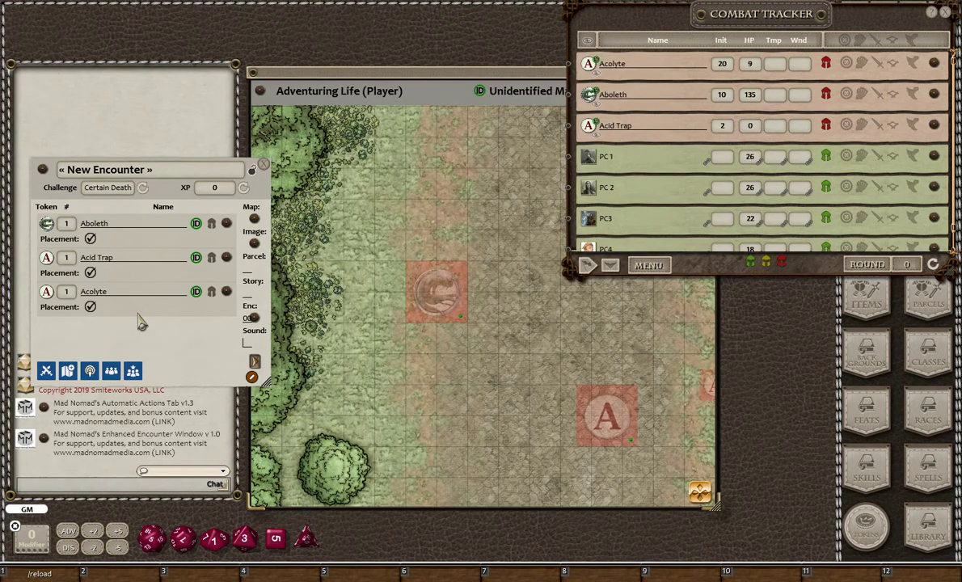
# Step: Broadcast the encounter's linked images and map, and close the Aboleth and Acolyte pictures
pyautogui.click(90, 370)
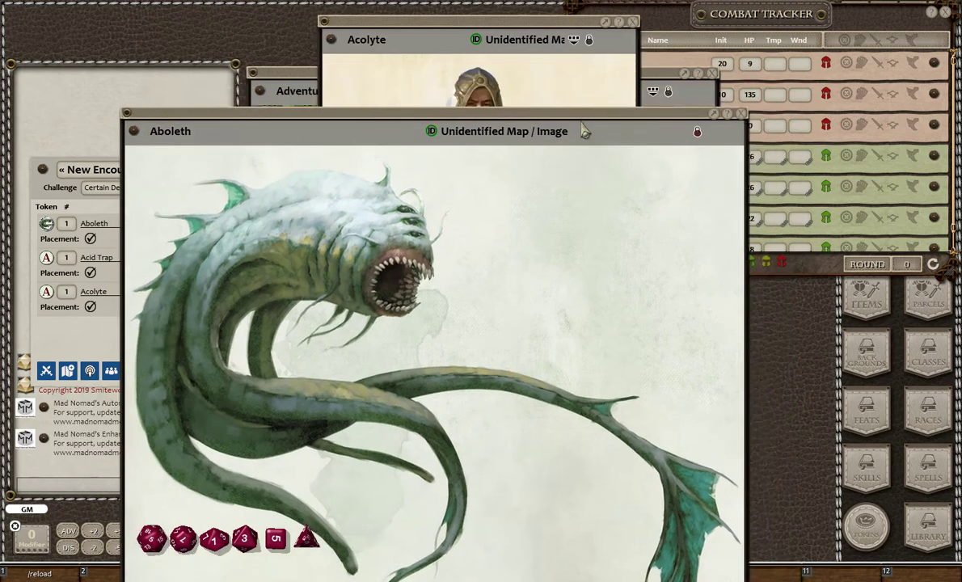
pyautogui.moveTo(582, 14); pyautogui.dragTo(537, 123)
pyautogui.click(741, 114)
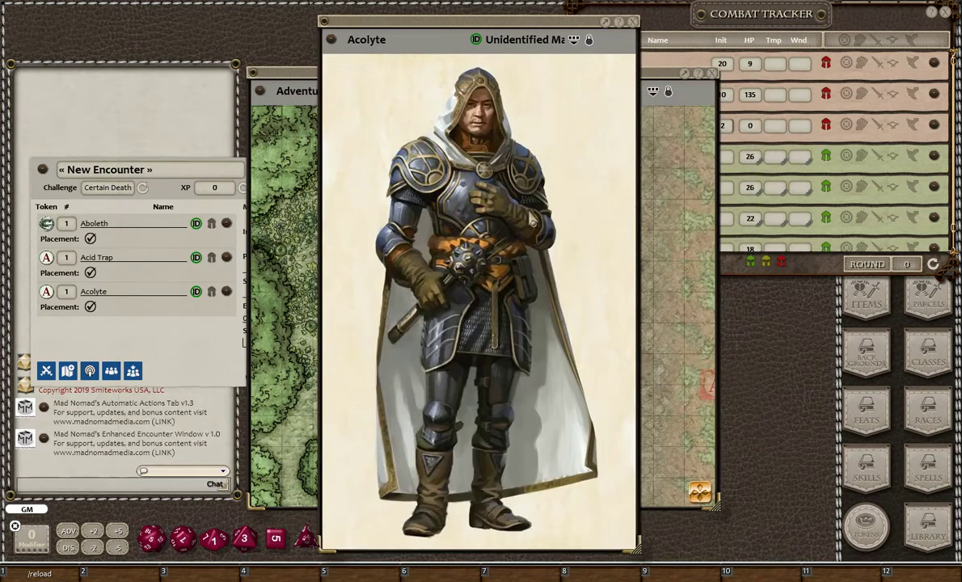
pyautogui.click(633, 21)
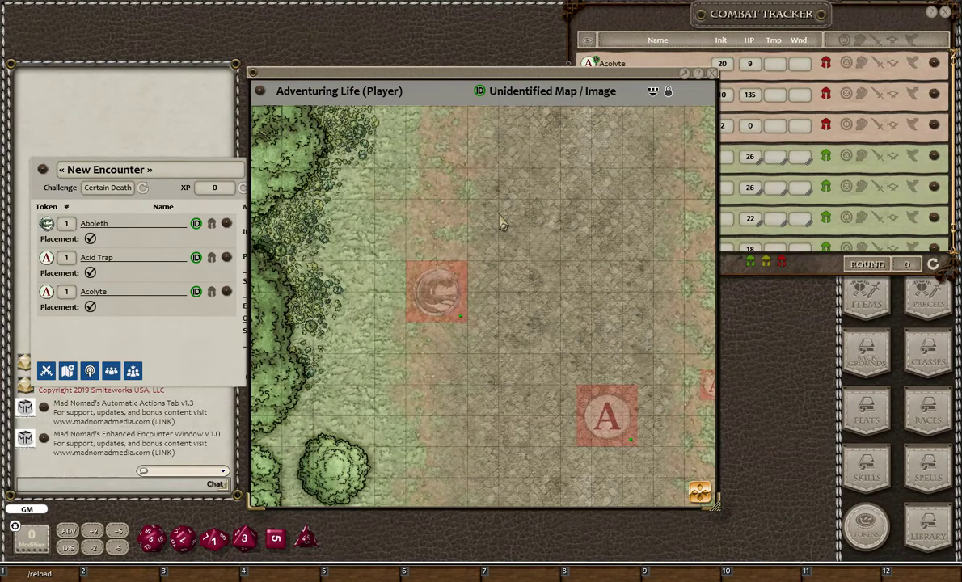
# Step: Move the map clear of the encounter window and view the map's sharing options
pyautogui.moveTo(537, 248); pyautogui.dragTo(562, 250)
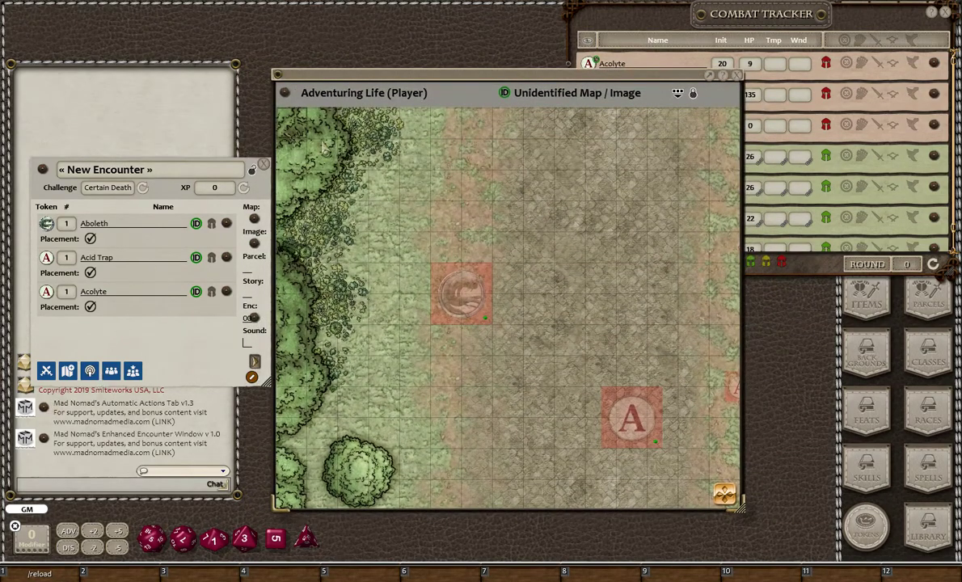
pyautogui.click(759, 18)
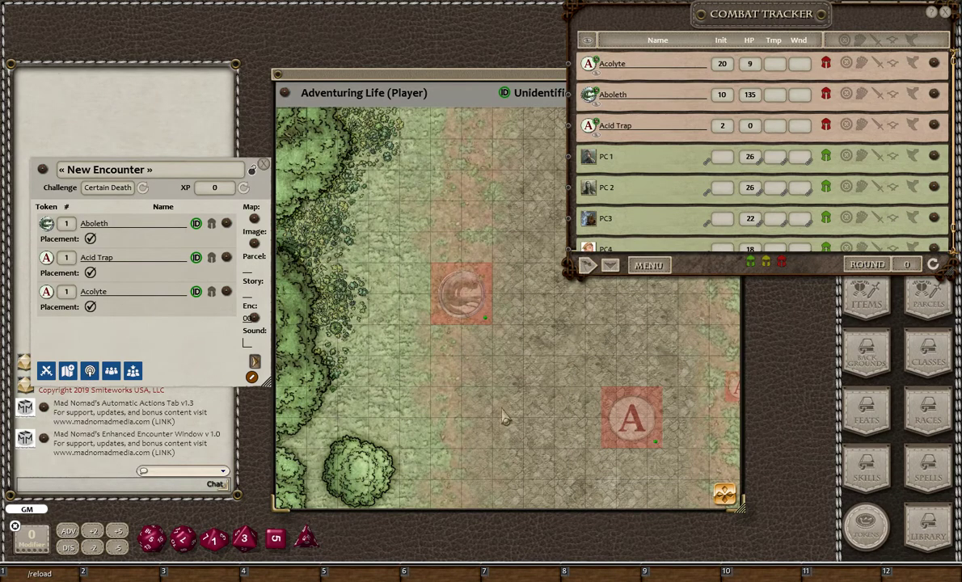
pyautogui.rightClick(415, 374)
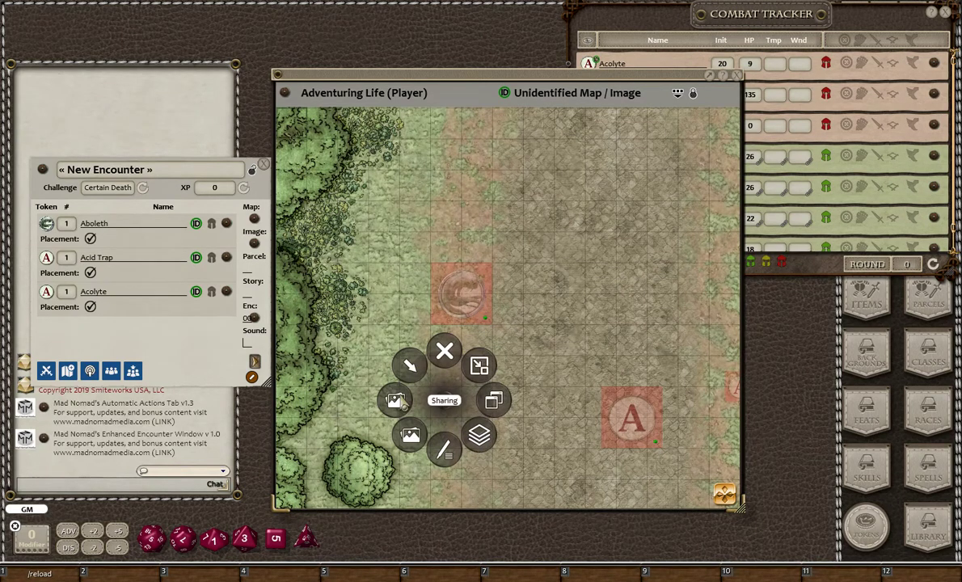
pyautogui.click(395, 400)
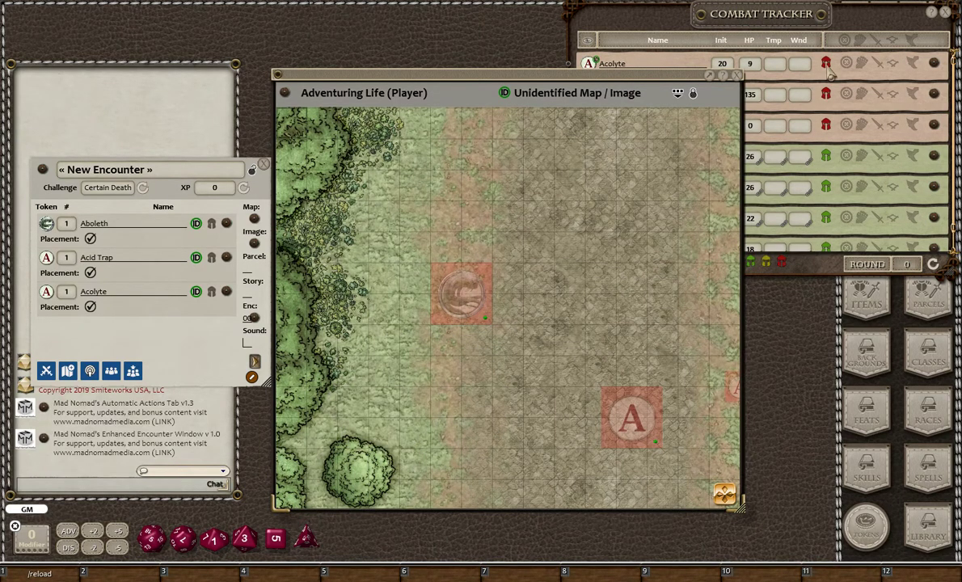
# Step: Make the Acolyte, Aboleth and Acid Trap tokens visible to players through the combat tracker
pyautogui.click(719, 23)
pyautogui.click(599, 105)
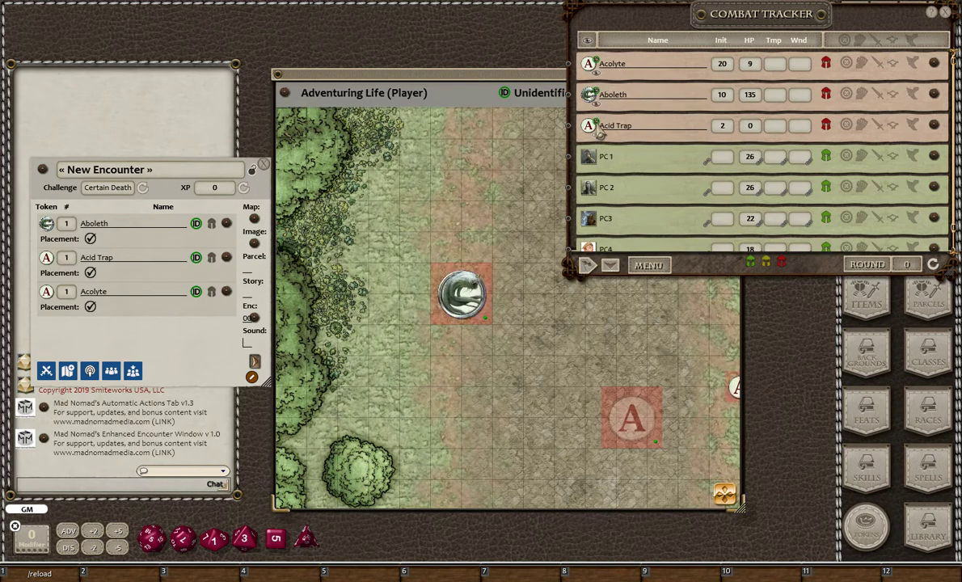
pyautogui.click(598, 138)
# Step: Broadcast the encounter's linked records again, close the Aboleth picture, and move the Acolyte picture aside before closing it
pyautogui.click(91, 368)
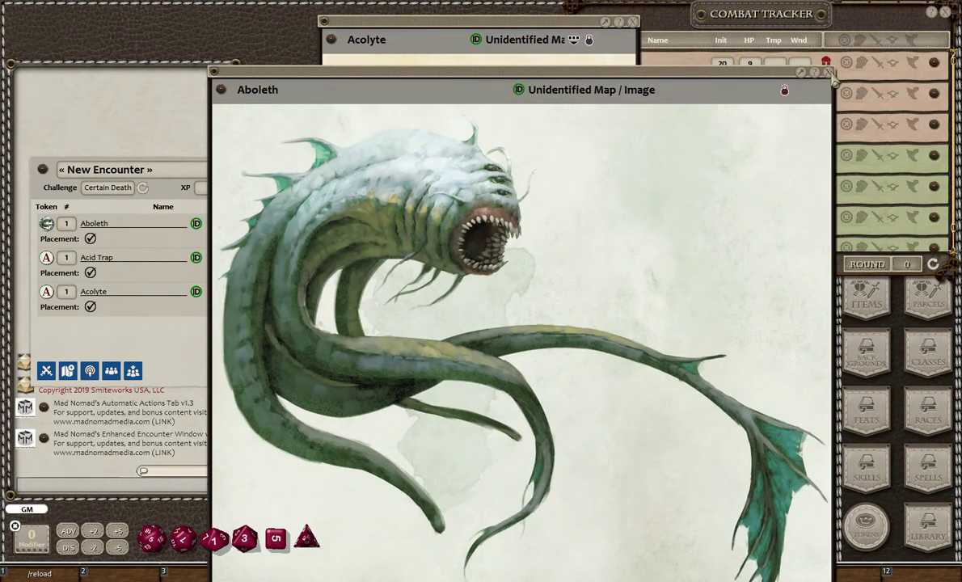
pyautogui.click(831, 72)
pyautogui.moveTo(588, 145); pyautogui.dragTo(671, 277)
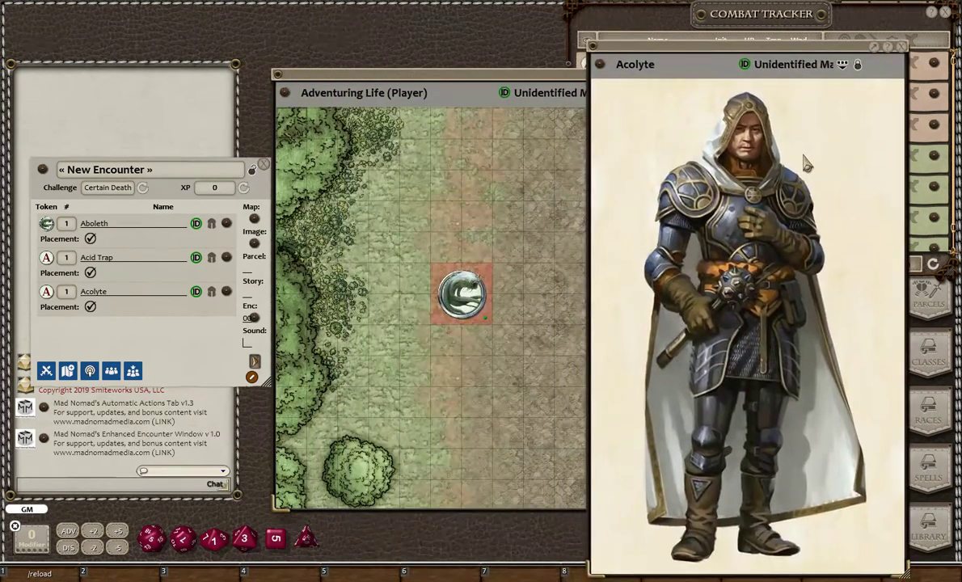
pyautogui.click(904, 50)
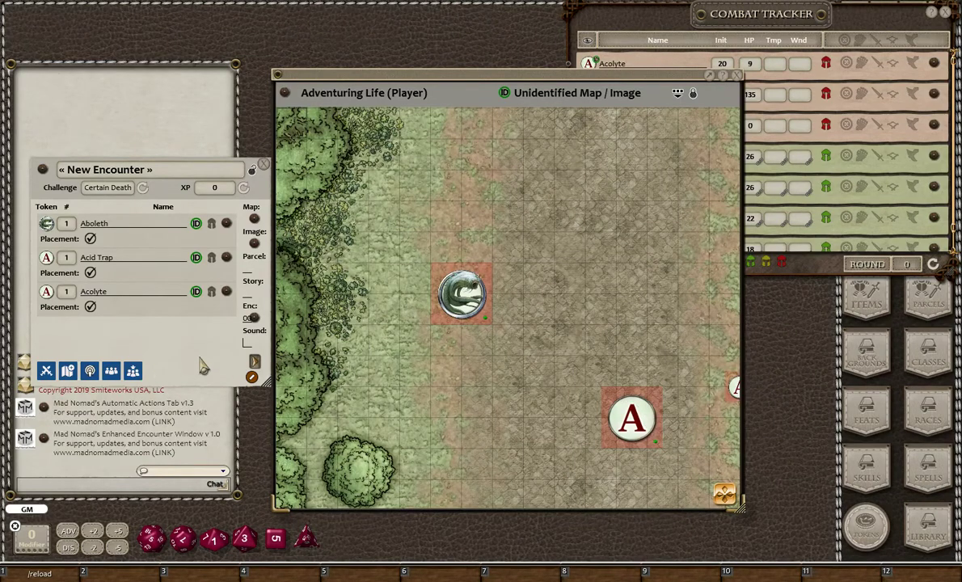
# Step: Reopen the linked Acolyte image, check its context options, and close the image
pyautogui.click(254, 243)
pyautogui.rightClick(750, 401)
pyautogui.click(760, 392)
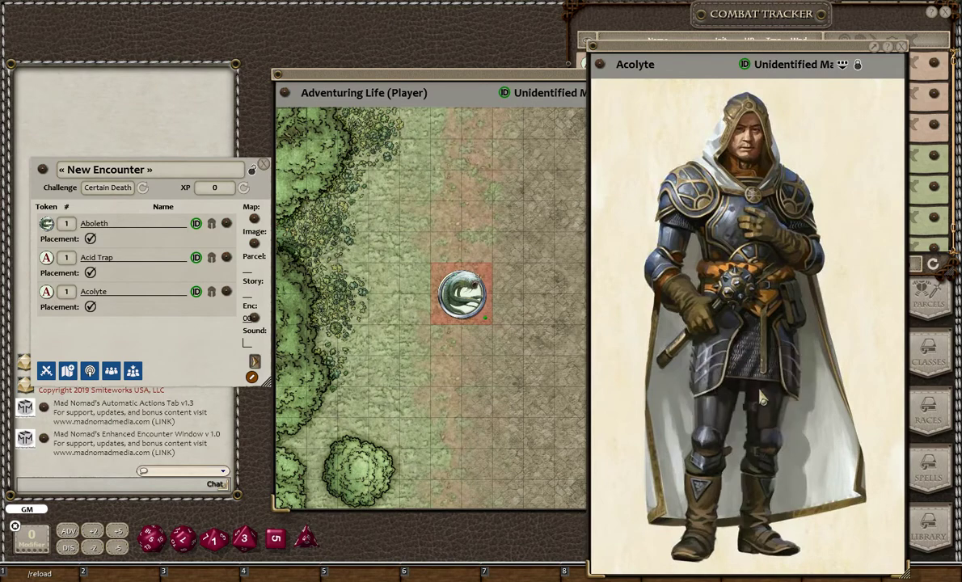
pyautogui.click(903, 47)
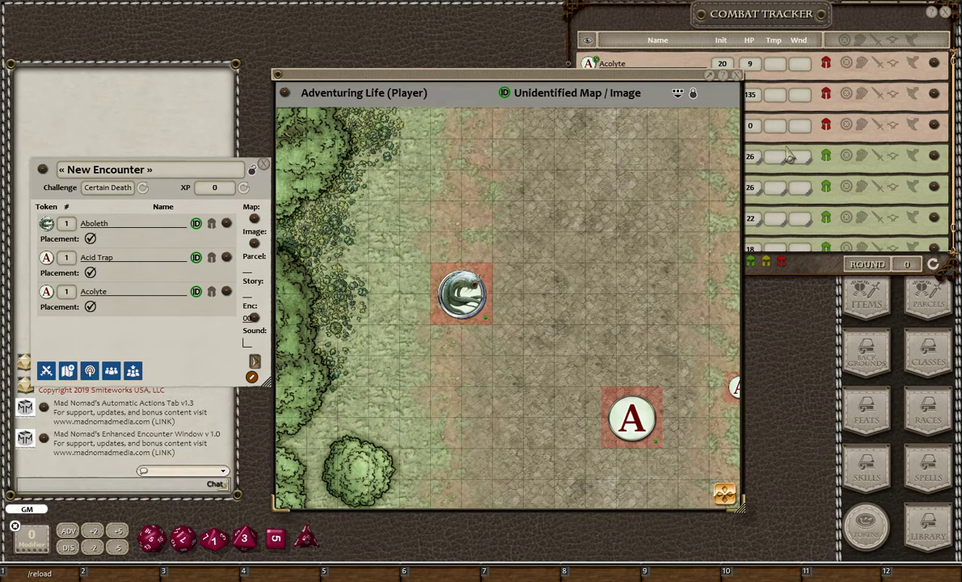
# Step: Move the combat tracker over the map, close it, and reopen it
pyautogui.moveTo(892, 37); pyautogui.dragTo(813, 66)
pyautogui.click(865, 41)
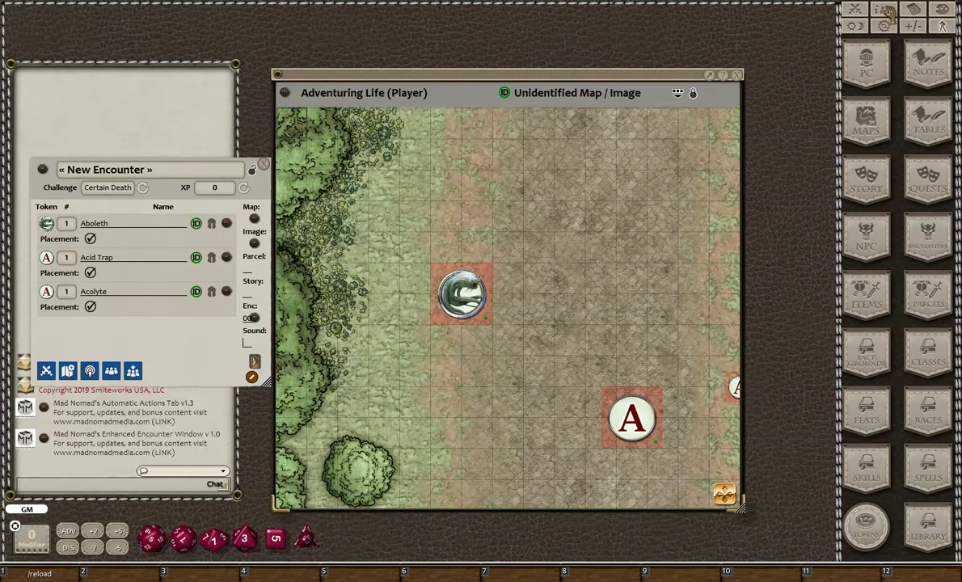
pyautogui.click(856, 10)
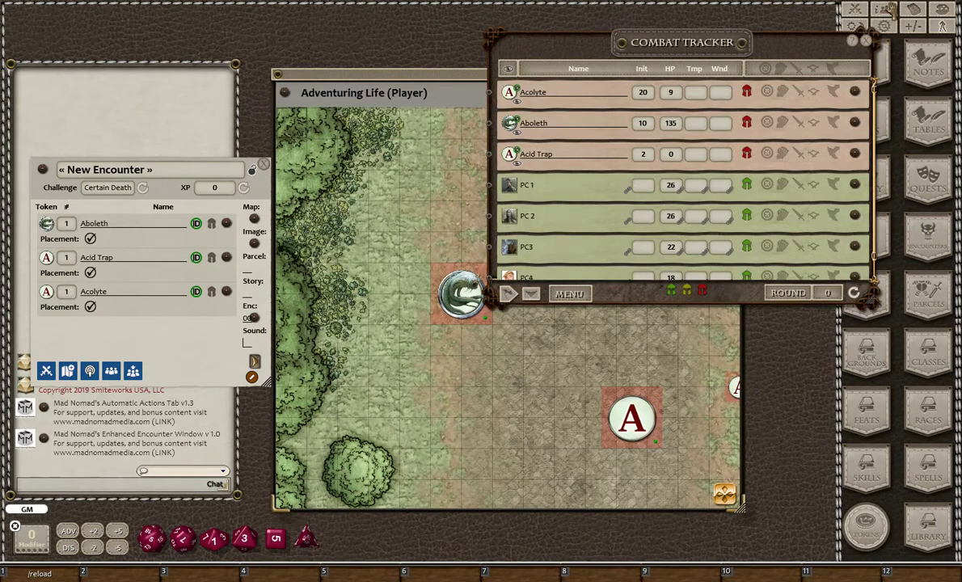
# Step: Open the XP section of the party sheet and move the sheet clear of the encounter window to examine its encounter list
pyautogui.click(886, 9)
pyautogui.click(628, 223)
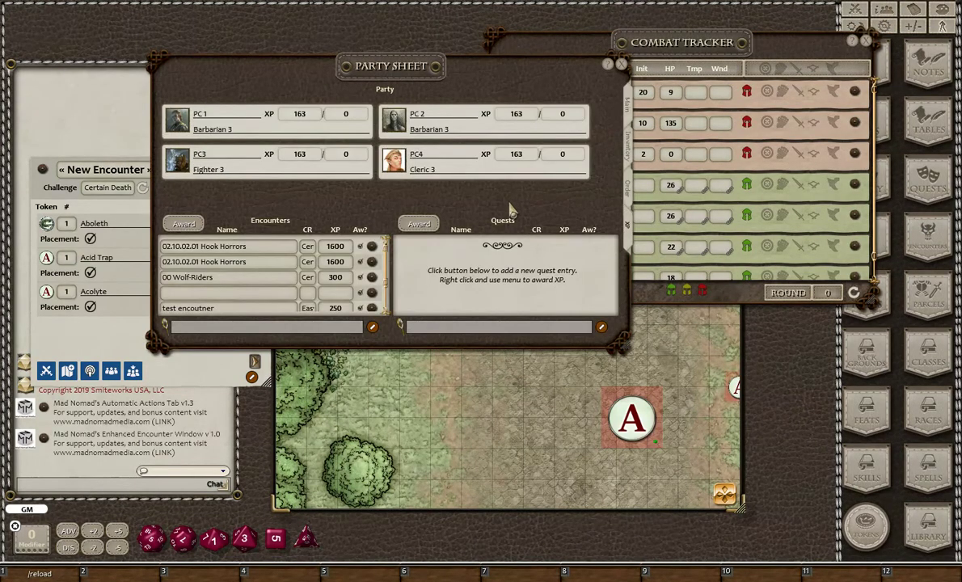
pyautogui.moveTo(509, 205); pyautogui.dragTo(597, 201)
pyautogui.scroll(-2, 381, 303)
pyautogui.click(135, 352)
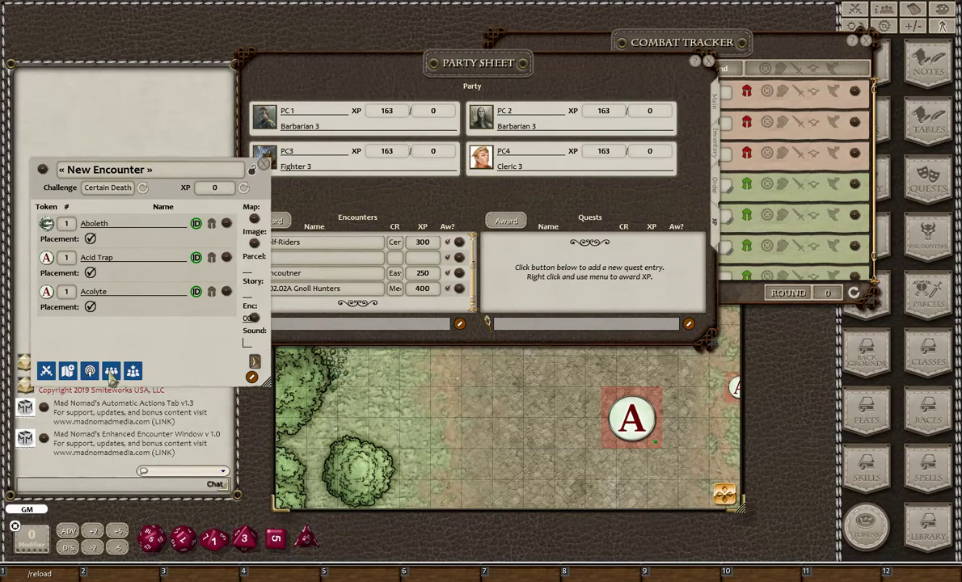
# Step: Add the encounter to the party sheet's encounter list more than once, check the entries, and close the party sheet
pyautogui.click(111, 371)
pyautogui.moveTo(400, 193); pyautogui.dragTo(456, 192)
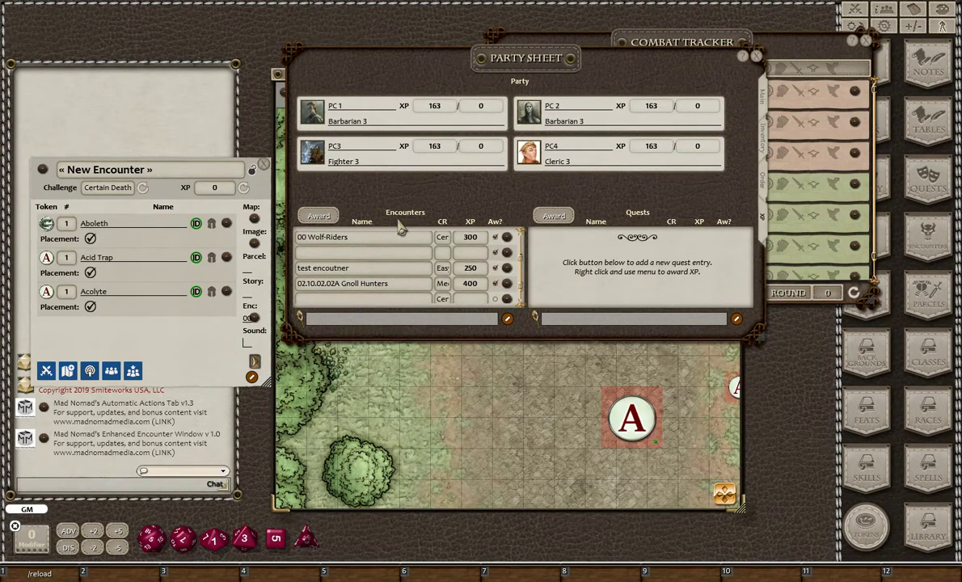
pyautogui.scroll(-1, 381, 267)
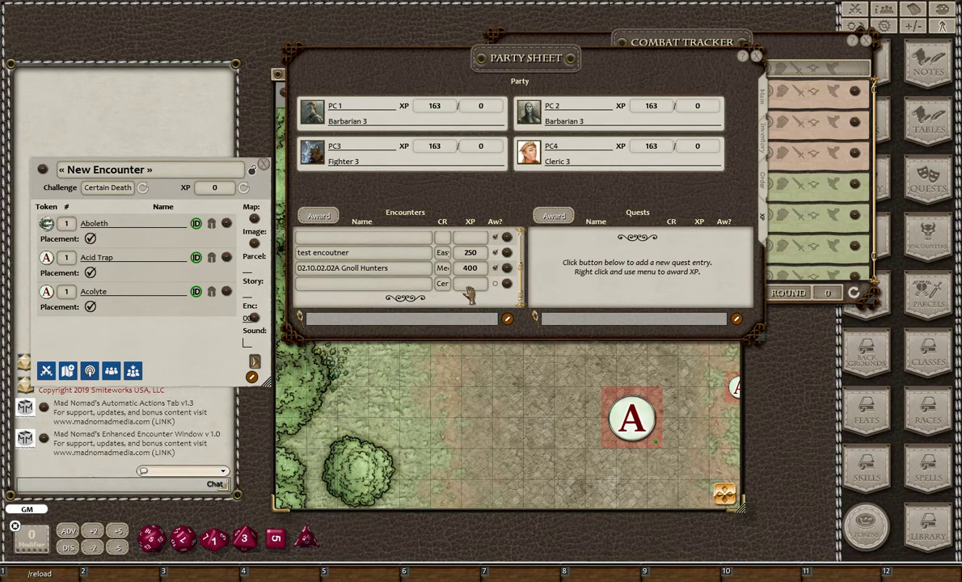
pyautogui.click(113, 377)
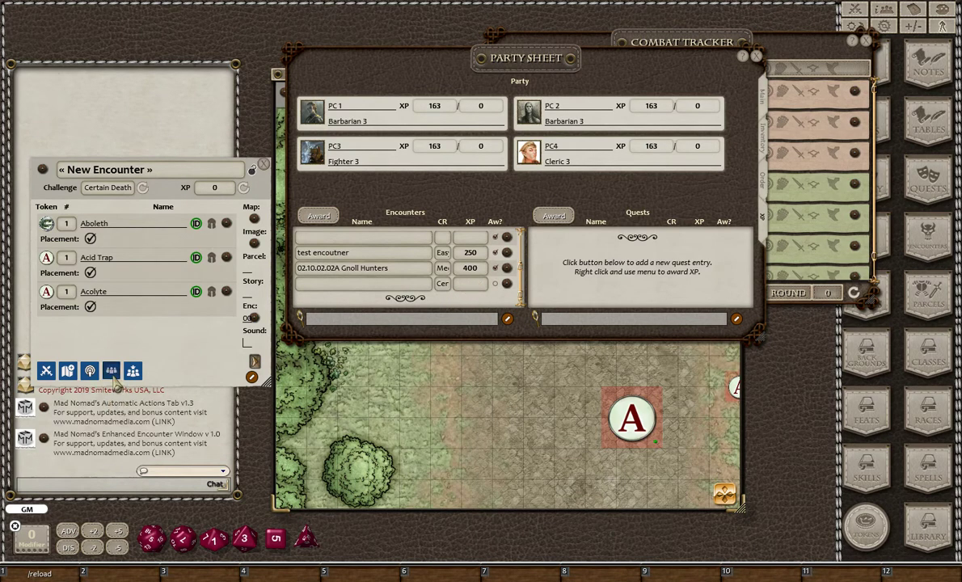
pyautogui.scroll(-3, 424, 298)
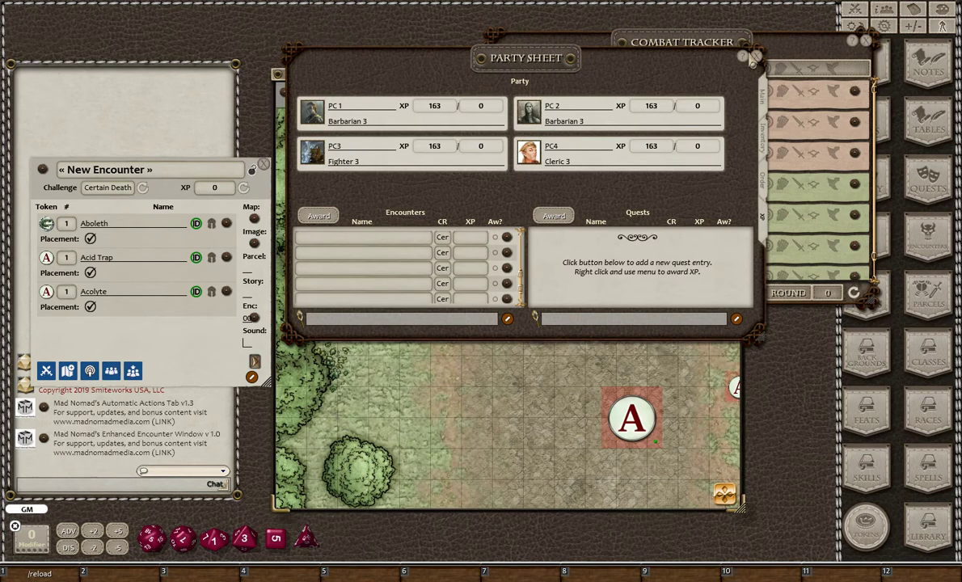
pyautogui.click(753, 59)
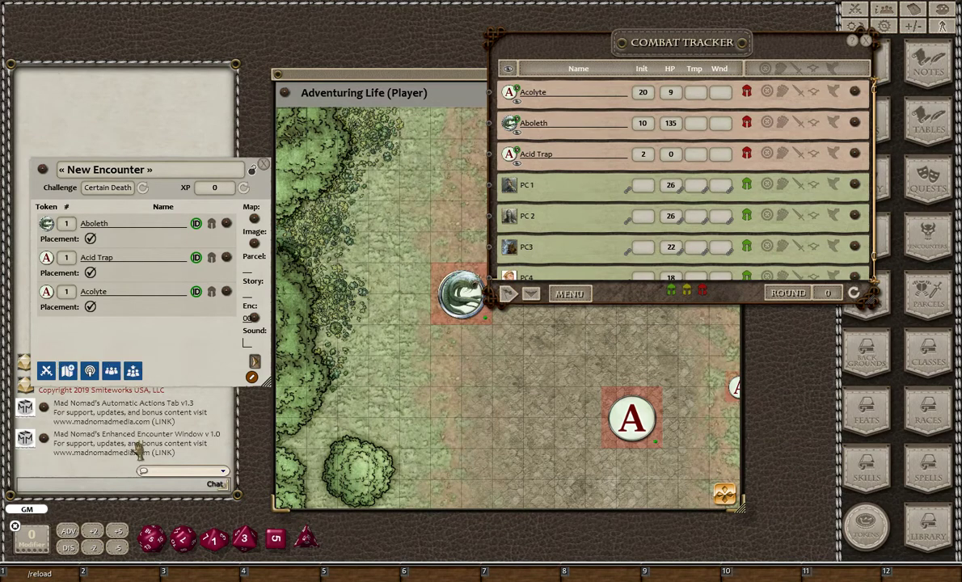
# Step: Reopen the party sheet, set the encounter's XP to 5000, and award that XP to the party
pyautogui.click(884, 10)
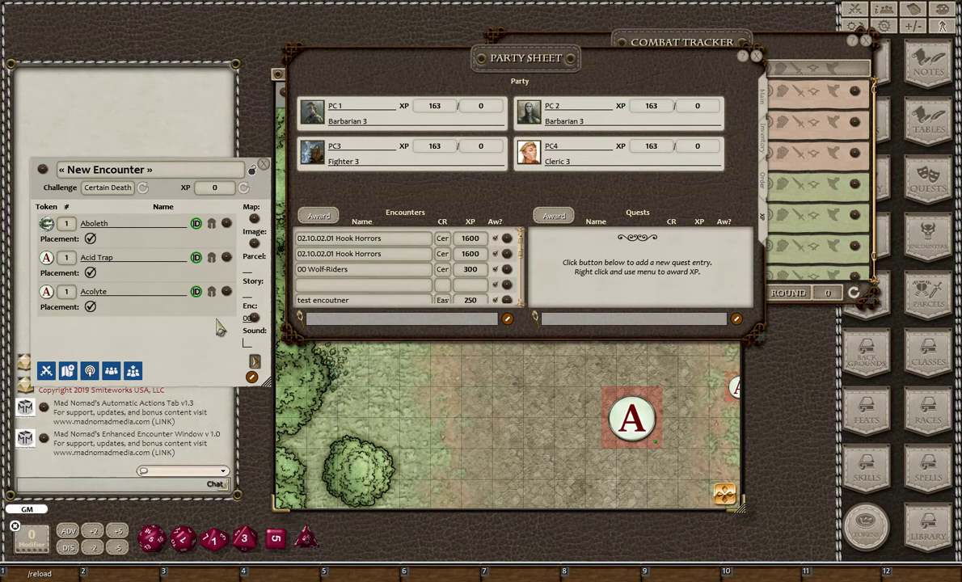
pyautogui.click(214, 188)
pyautogui.write('000')
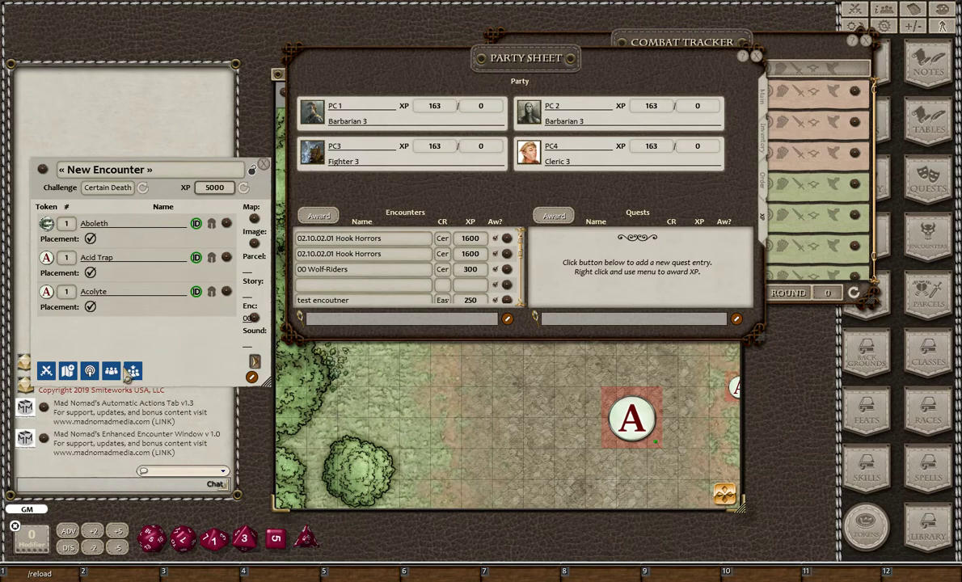
pyautogui.scroll(-5, 489, 275)
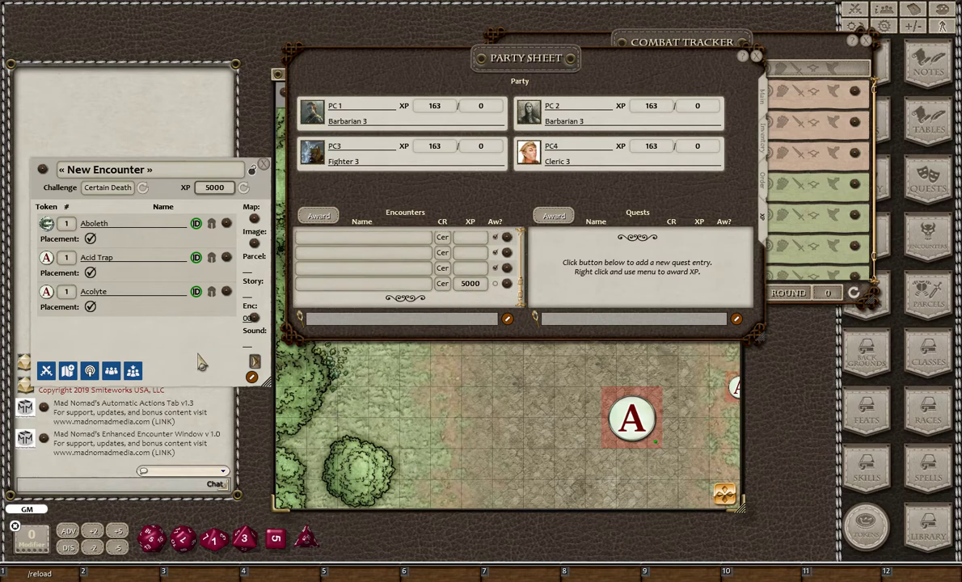
pyautogui.click(133, 373)
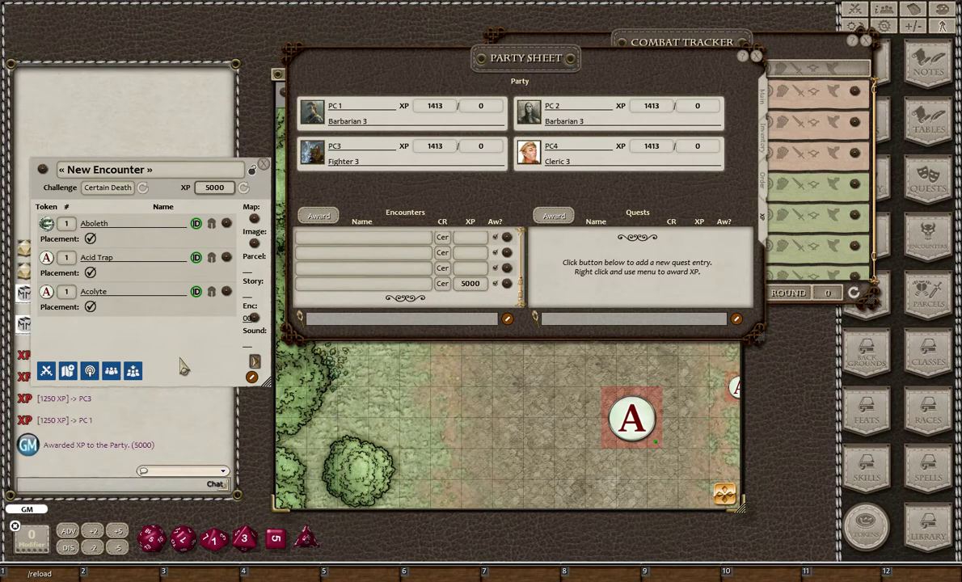
# Step: Reposition the encounter window beside the party sheet and send the encounter's NPCs to the combat tracker again
pyautogui.moveTo(183, 366)
pyautogui.mouseDown()
pyautogui.moveTo(211, 379)
pyautogui.moveTo(192, 357)
pyautogui.mouseUp()
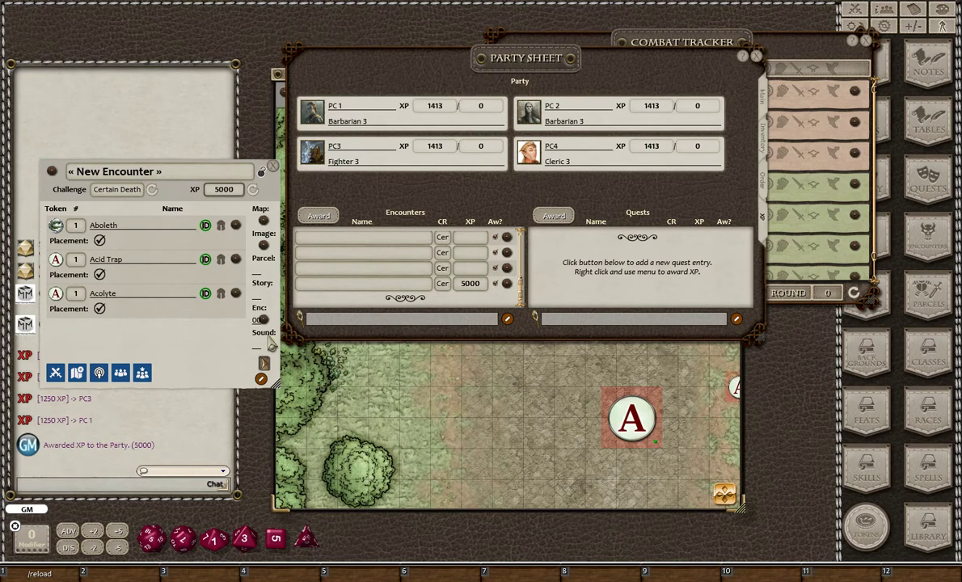
pyautogui.moveTo(194, 337); pyautogui.dragTo(204, 376)
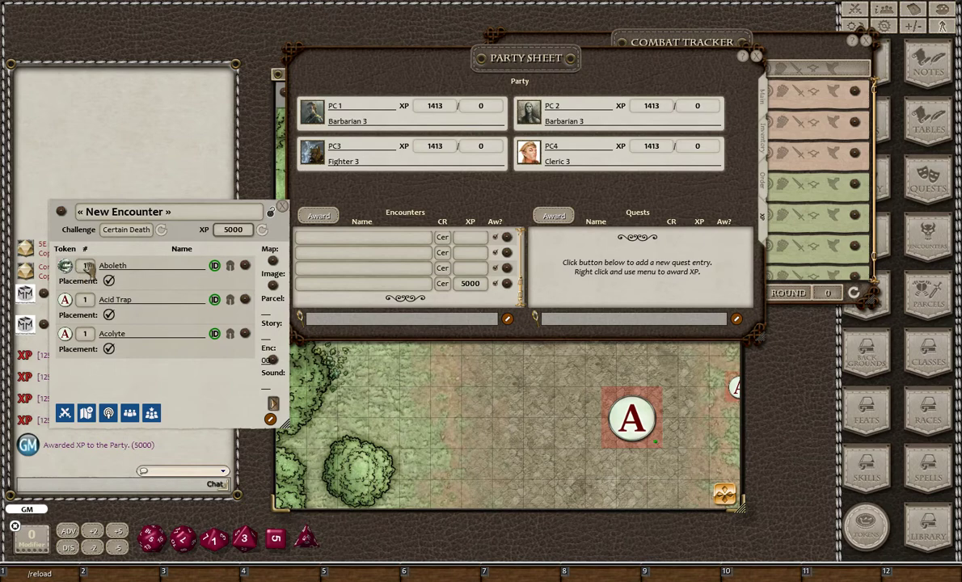
pyautogui.moveTo(167, 393); pyautogui.dragTo(186, 365)
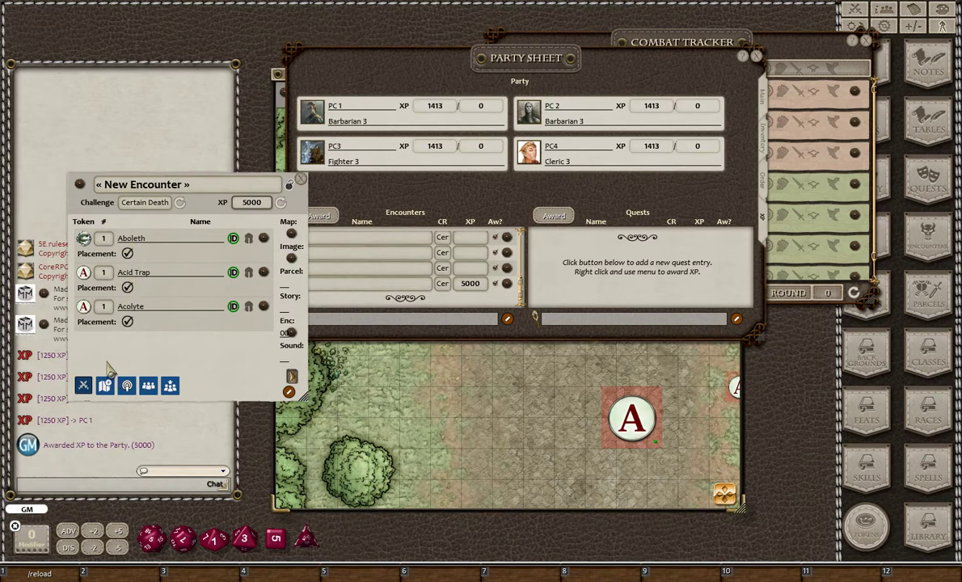
pyautogui.click(84, 386)
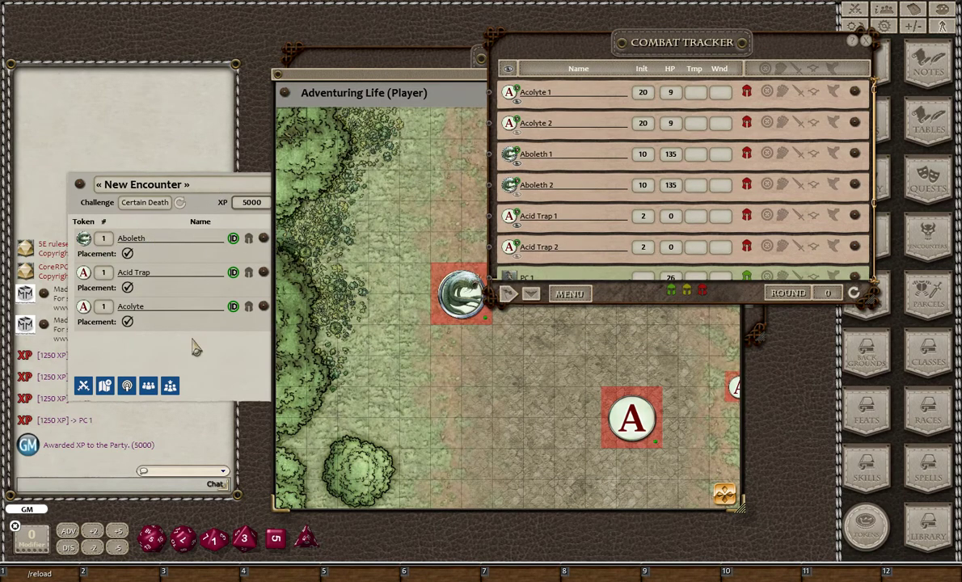
pyautogui.moveTo(193, 343)
pyautogui.mouseDown()
pyautogui.moveTo(178, 326)
pyautogui.moveTo(171, 337)
pyautogui.moveTo(197, 371)
pyautogui.moveTo(189, 359)
pyautogui.mouseUp()
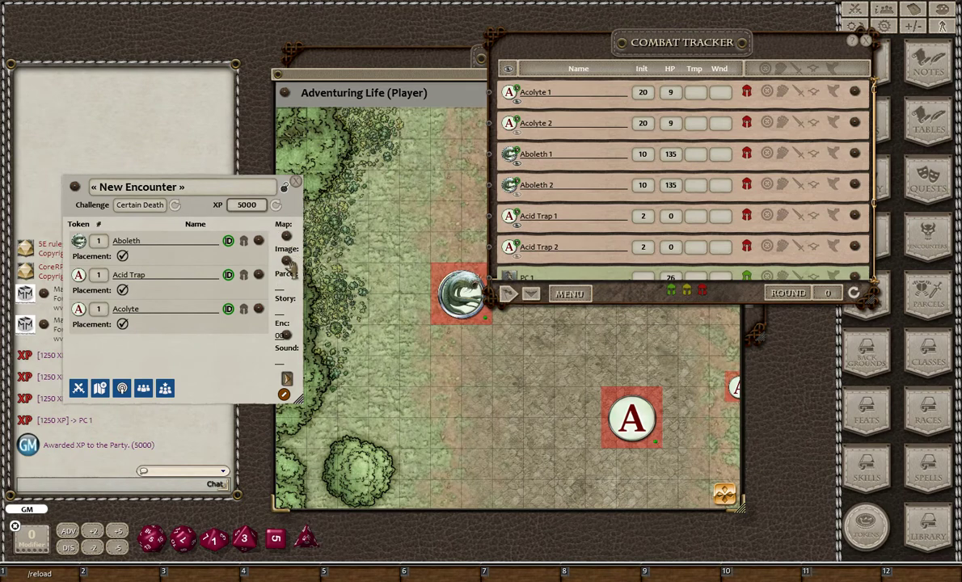
pyautogui.moveTo(229, 381); pyautogui.dragTo(206, 389)
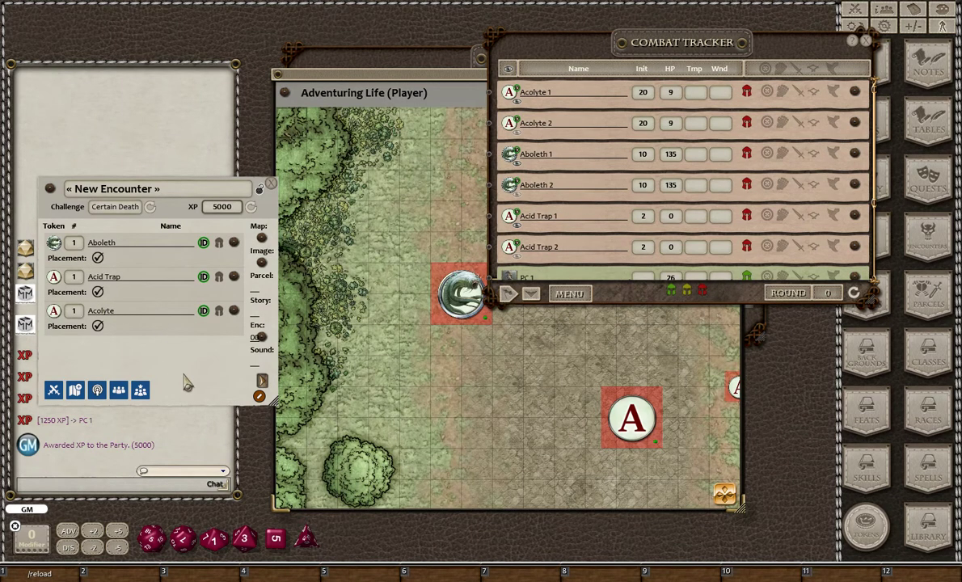
pyautogui.moveTo(185, 383); pyautogui.dragTo(196, 380)
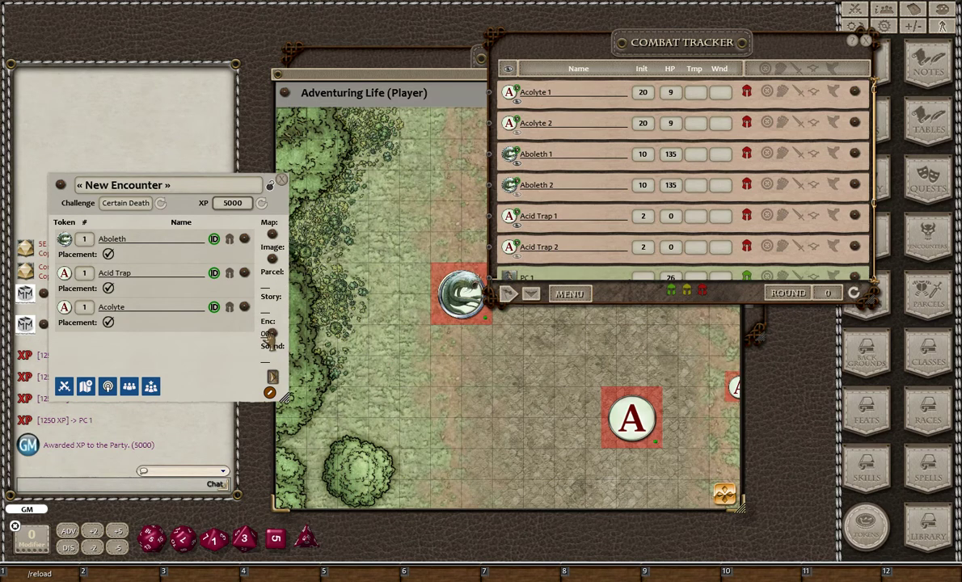
pyautogui.moveTo(215, 366)
pyautogui.mouseDown()
pyautogui.moveTo(208, 356)
pyautogui.moveTo(226, 378)
pyautogui.moveTo(214, 360)
pyautogui.mouseUp()
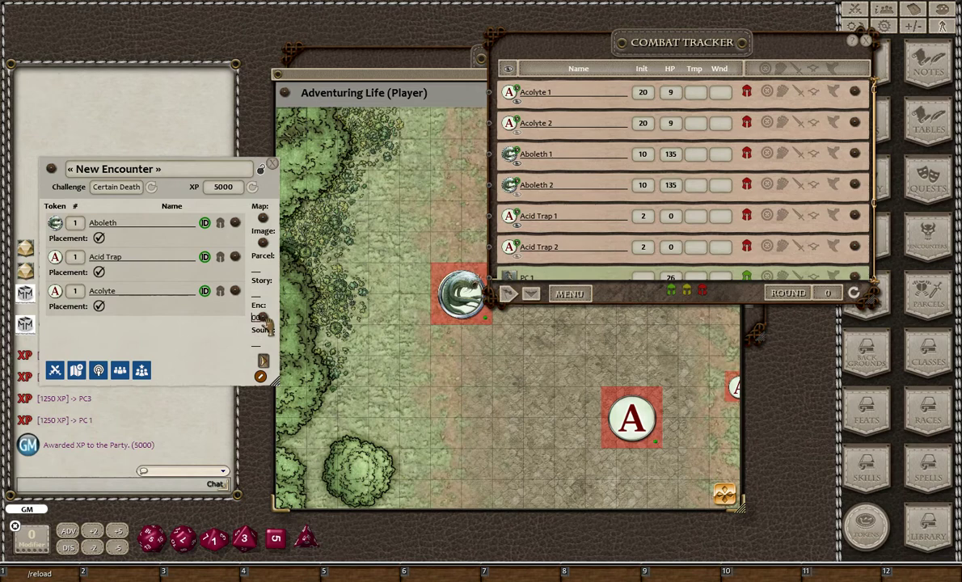
# Step: Expand the encounter window's sidebar to view the full names of the linked records, then collapse it
pyautogui.click(264, 360)
pyautogui.click(324, 362)
pyautogui.moveTo(224, 348); pyautogui.dragTo(219, 350)
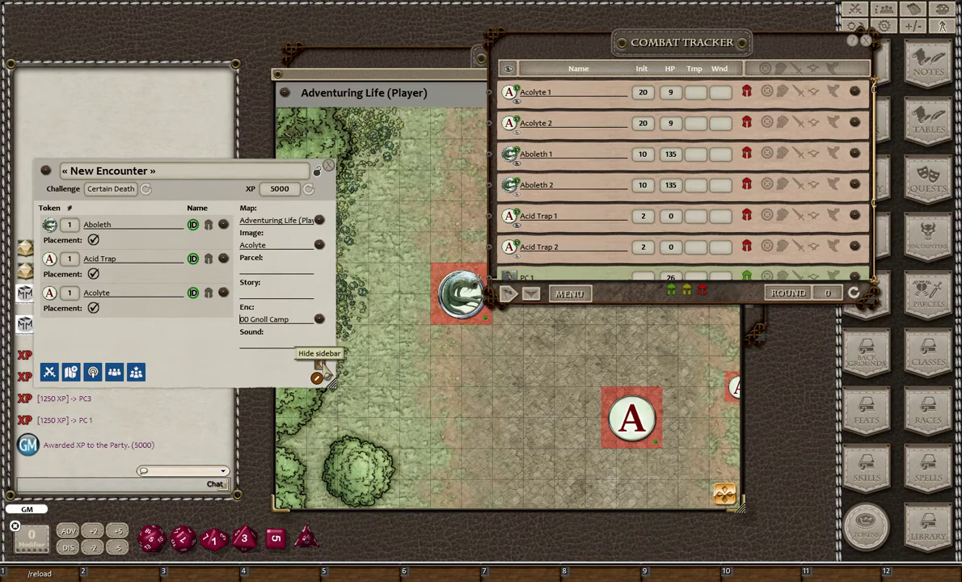
pyautogui.moveTo(243, 375)
pyautogui.mouseDown()
pyautogui.moveTo(283, 364)
pyautogui.moveTo(250, 370)
pyautogui.mouseUp()
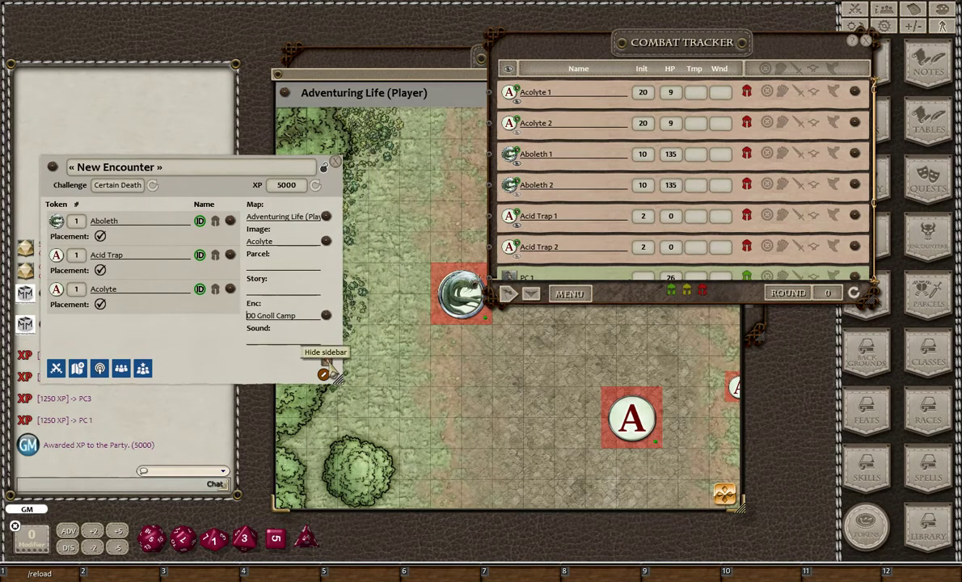
pyautogui.click(323, 373)
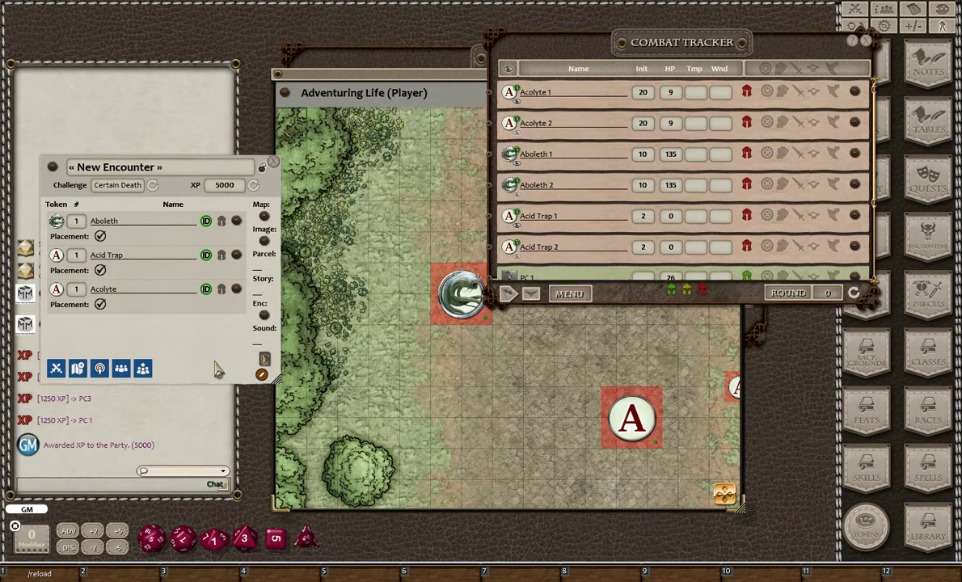
# Step: Reposition the encounter window and move the combat tracker farther over the map, clear of the record buttons
pyautogui.moveTo(216, 369)
pyautogui.mouseDown()
pyautogui.moveTo(242, 393)
pyautogui.moveTo(232, 376)
pyautogui.mouseUp()
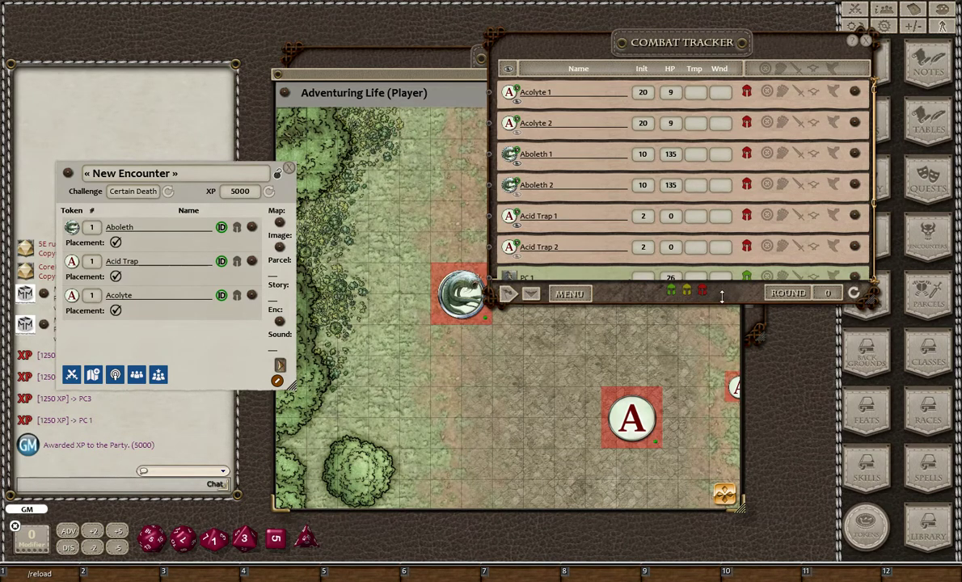
pyautogui.moveTo(730, 316); pyautogui.dragTo(669, 299)
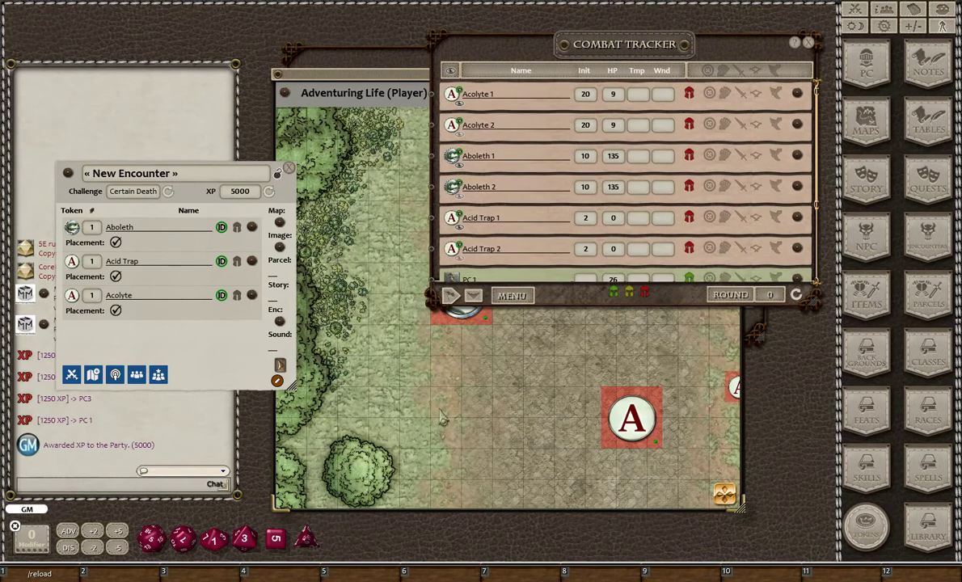